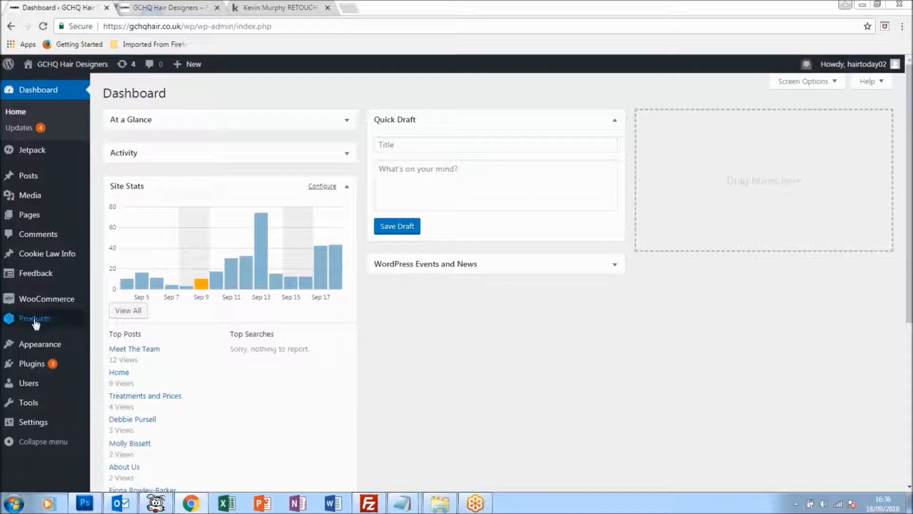
# Open the shop's full product list in the WordPress admin and look through the existing products.
pyautogui.moveTo(35, 323)
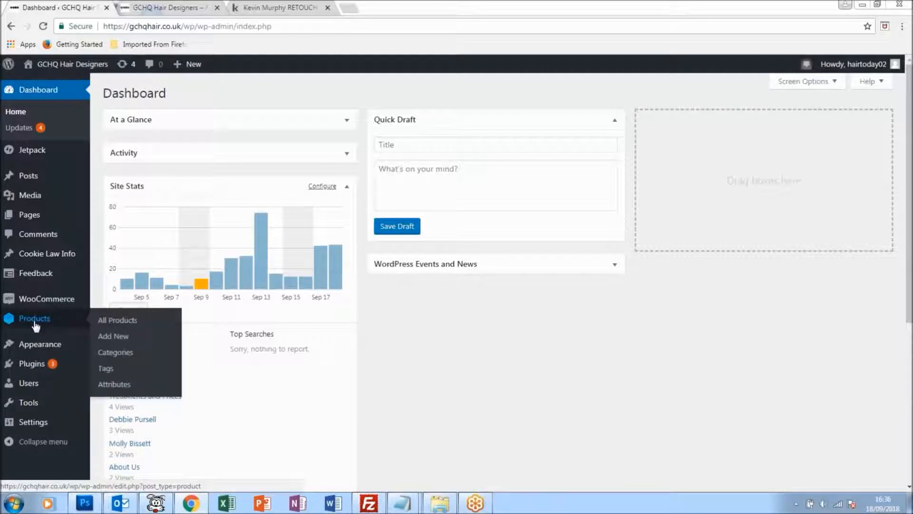
pyautogui.click(35, 322)
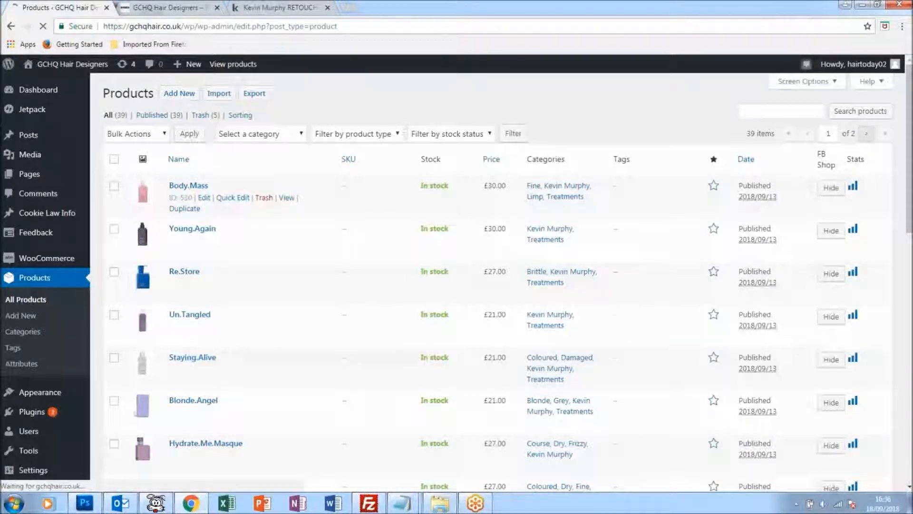
pyautogui.scroll(-13, 363, 202)
pyautogui.scroll(-1, 387, 367)
pyautogui.scroll(3, 388, 333)
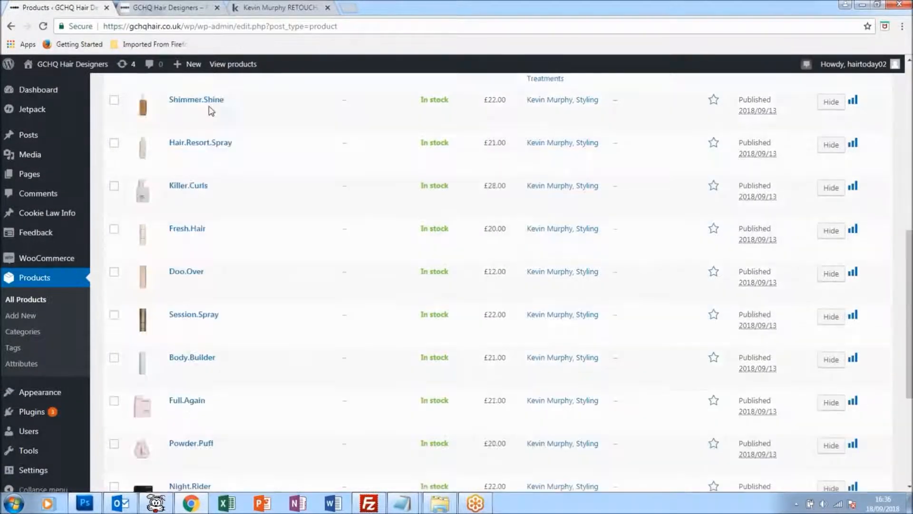
pyautogui.scroll(6, 205, 144)
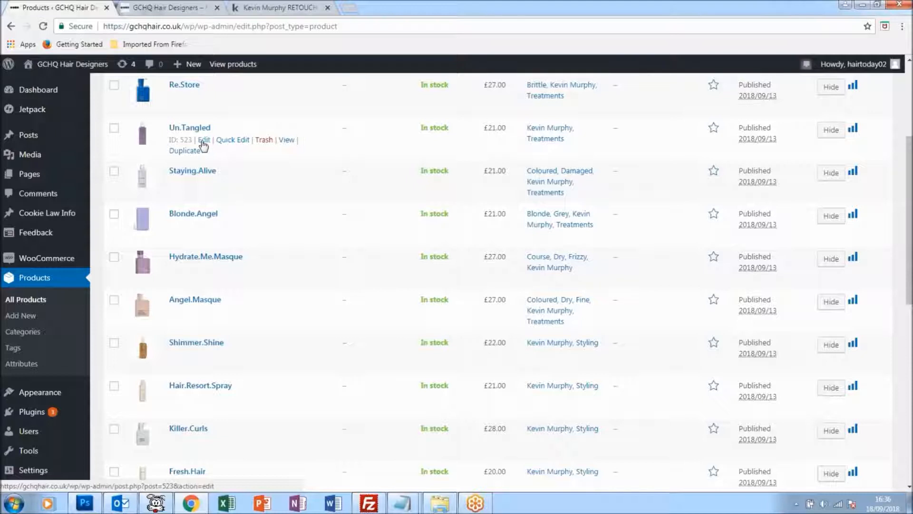
pyautogui.scroll(4, 209, 162)
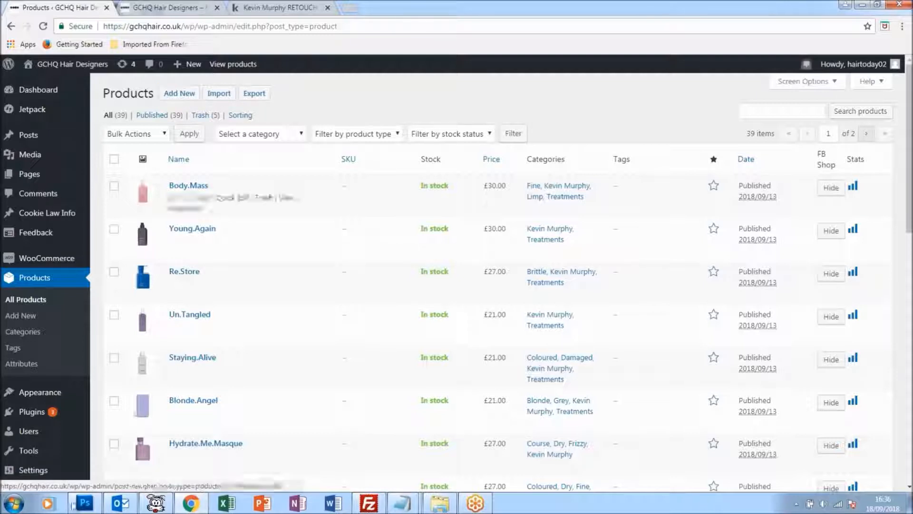
# Switch to Photoshop and resize the KM_Social_Dec17_1880.jpg bottle image to 2000 pixels wide and 3000 pixels high.
pyautogui.moveTo(86, 504)
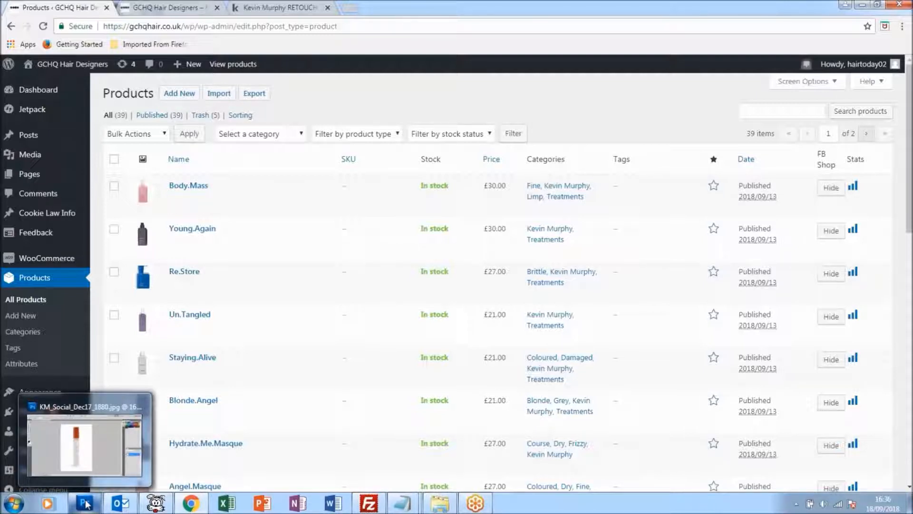
pyautogui.click(86, 504)
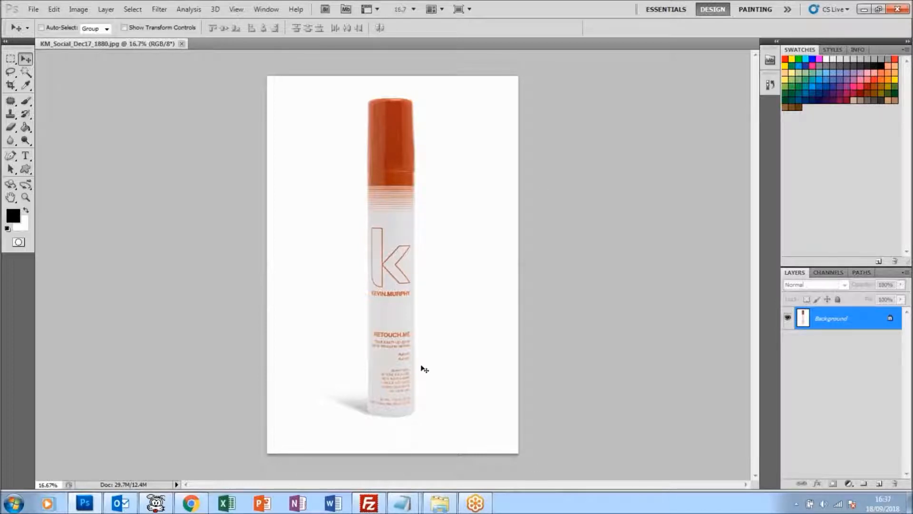
pyautogui.click(56, 10)
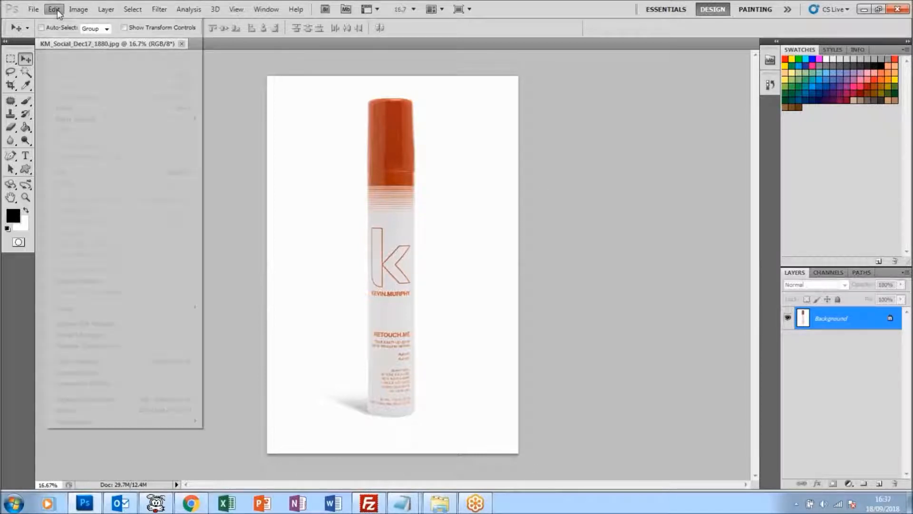
pyautogui.press('Right')
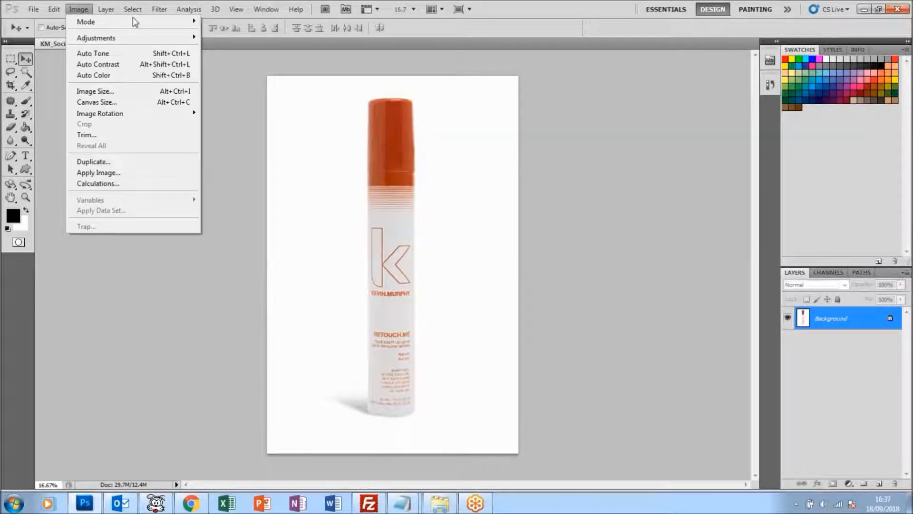
pyautogui.click(126, 92)
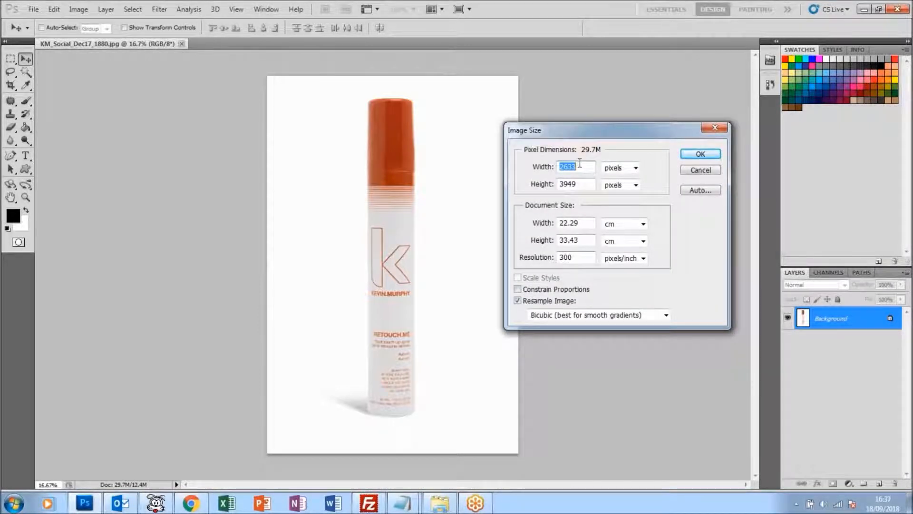
pyautogui.write('2000')
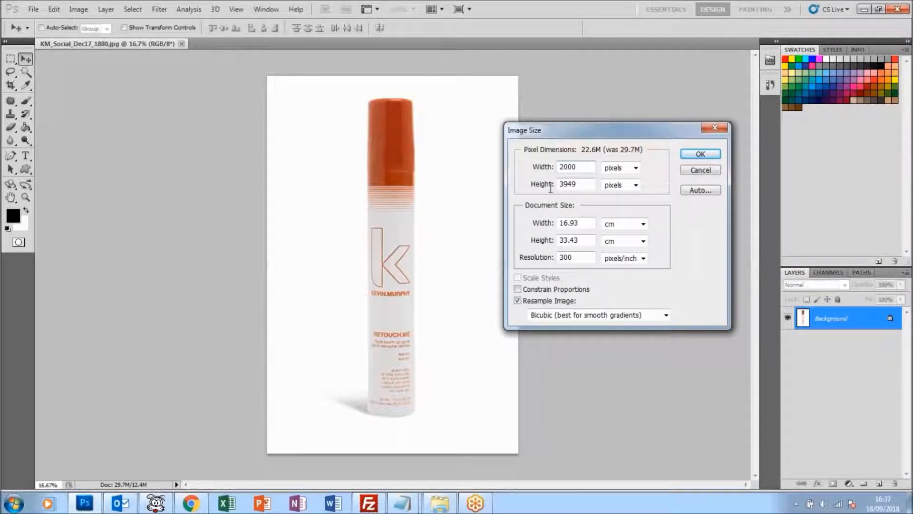
pyautogui.press('Tab')
pyautogui.write('3')
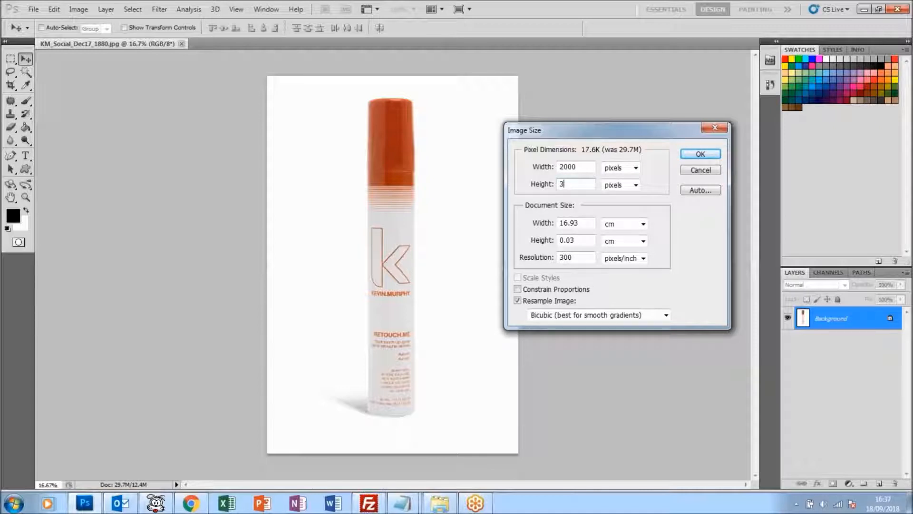
pyautogui.write('000')
pyautogui.click(700, 153)
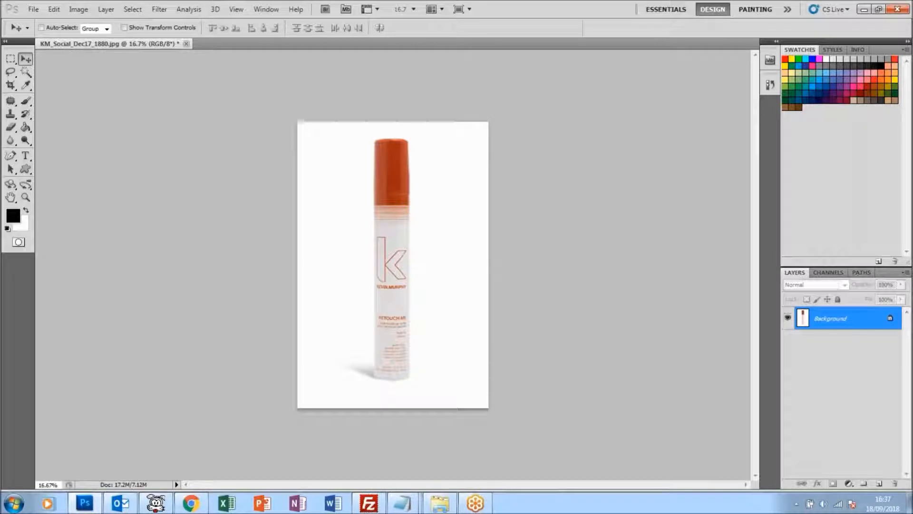
# Inspect the sharpness of the resized bottle image up close at 100% and again as a whole.
pyautogui.hotkey('ctrl', '+')
pyautogui.hotkey('ctrl', '+')
pyautogui.hotkey('ctrl', '+')
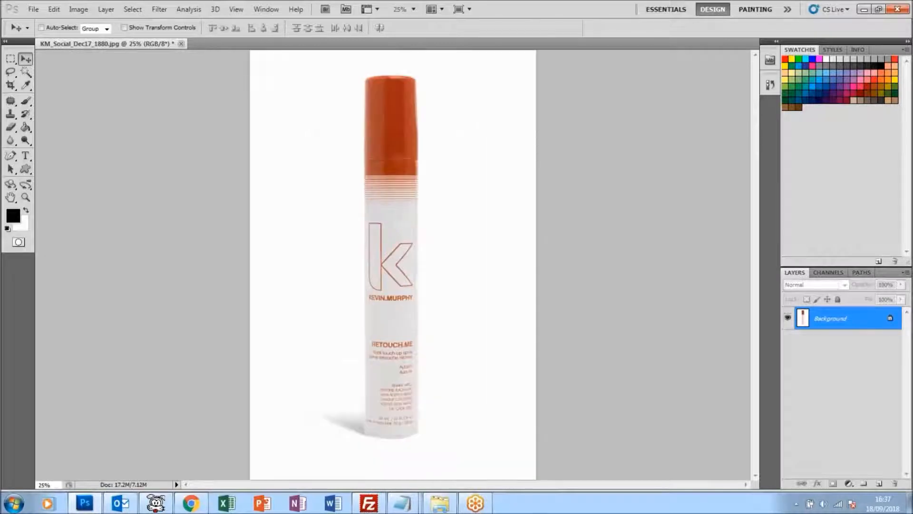
pyautogui.hotkey('ctrl', '+')
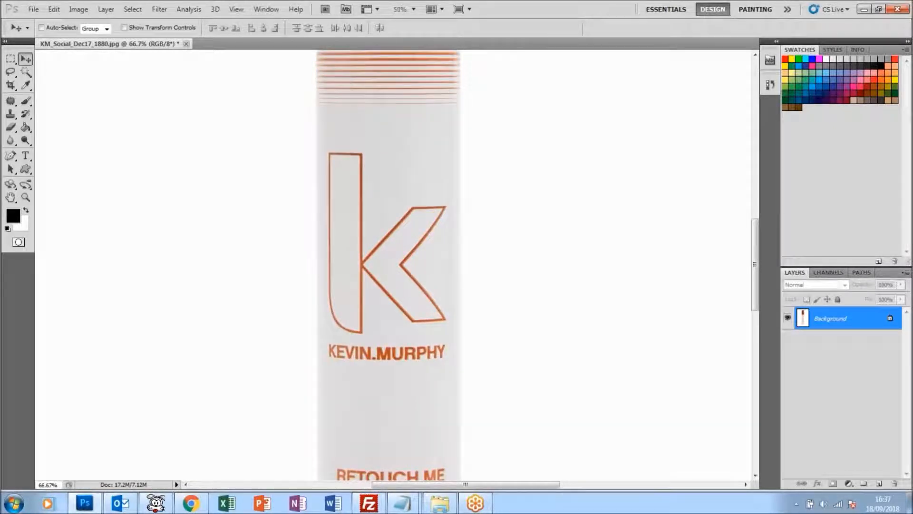
pyautogui.hotkey('ctrl', '+')
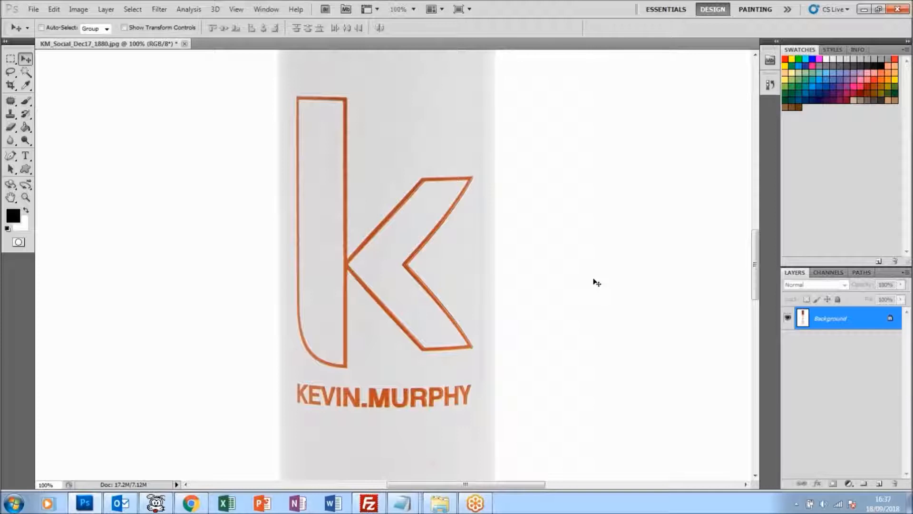
pyautogui.hotkey('ctrl', '-')
pyautogui.hotkey('ctrl', '-')
pyautogui.hotkey('ctrl', '-')
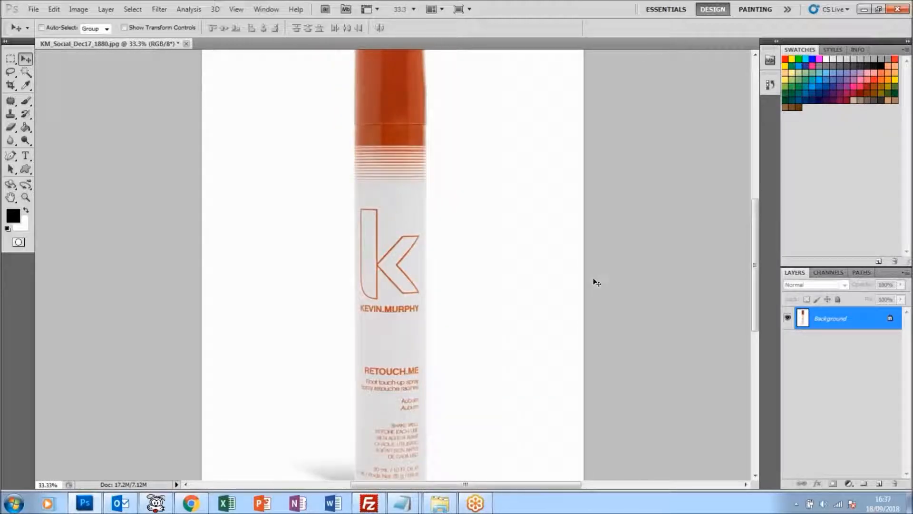
pyautogui.hotkey('ctrl', '-')
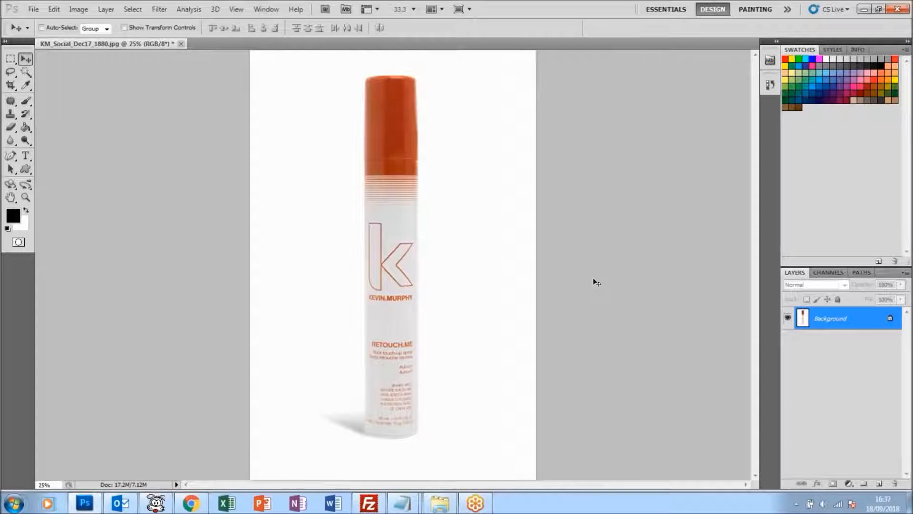
pyautogui.hotkey('ctrl', '-')
# Save the image for web as a high-quality JPEG, overwriting KM_Social_Dec17_1880.jpg in the Colour Care folder under Products.
pyautogui.click(33, 9)
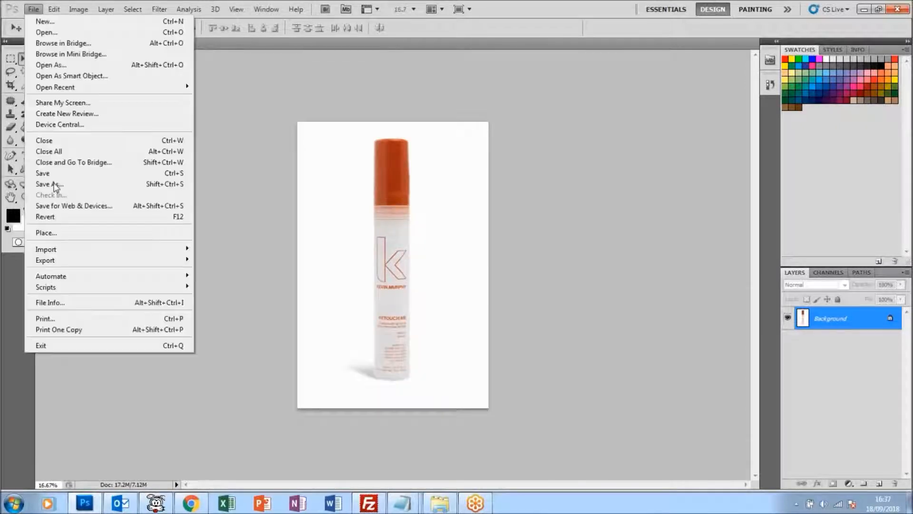
pyautogui.click(60, 206)
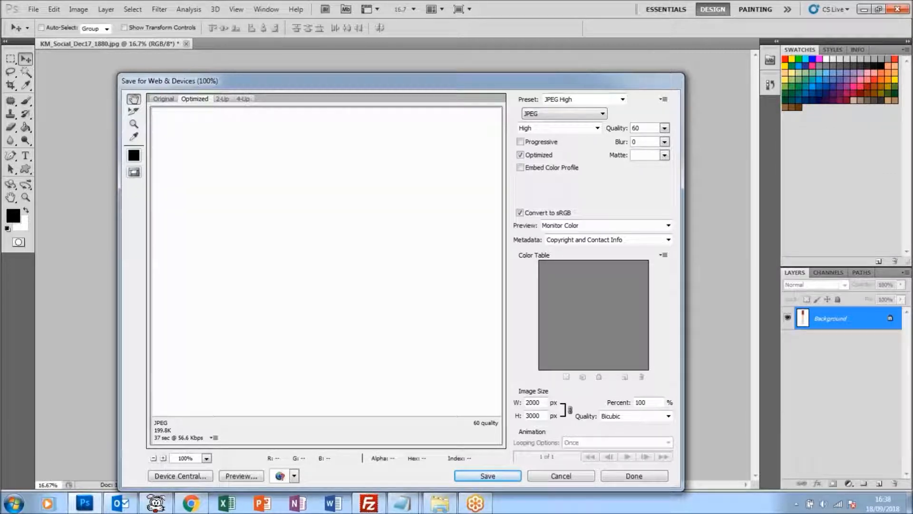
pyautogui.click(482, 478)
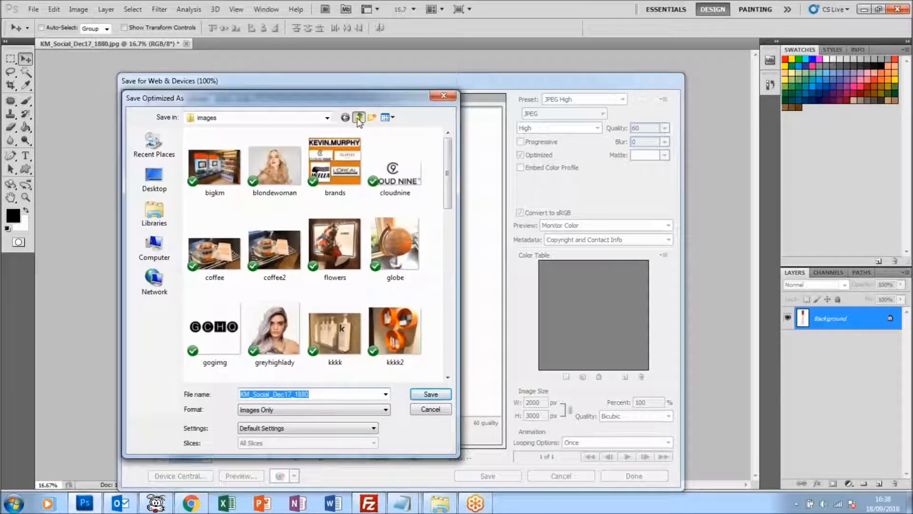
pyautogui.click(359, 118)
pyautogui.doubleClick(215, 223)
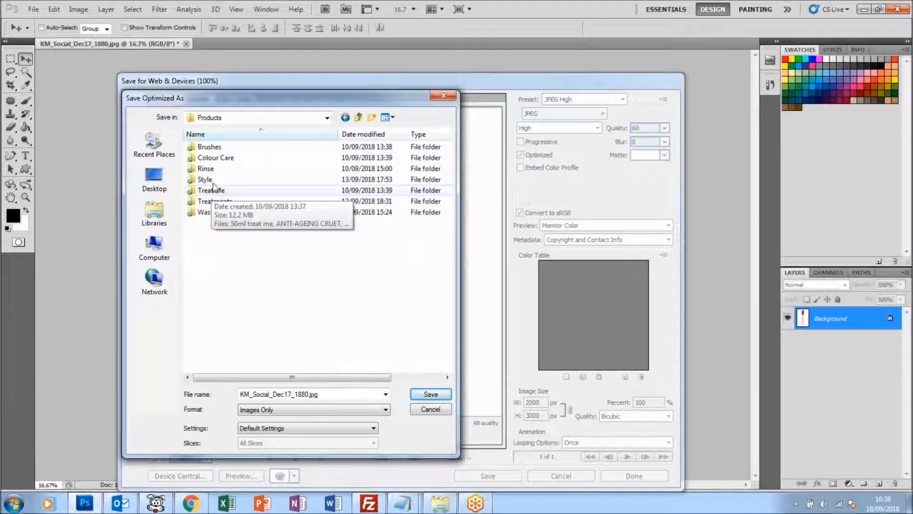
pyautogui.doubleClick(218, 162)
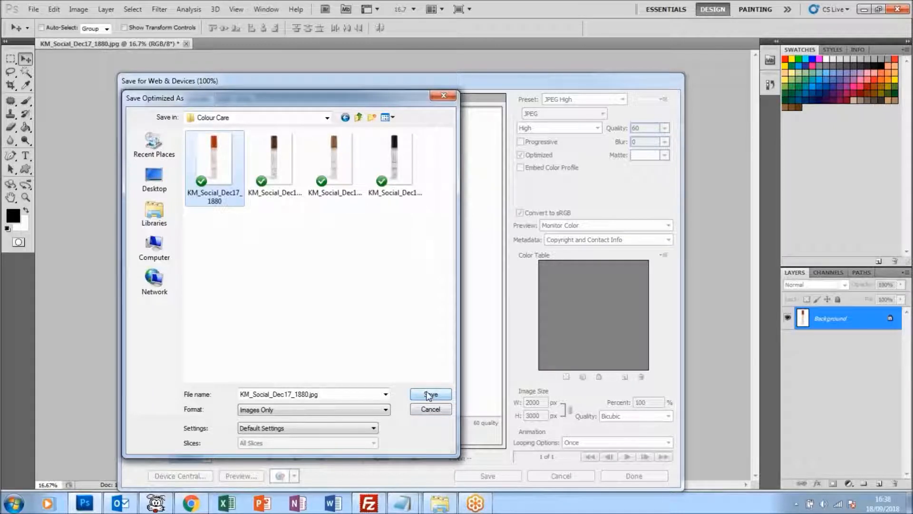
pyautogui.click(431, 395)
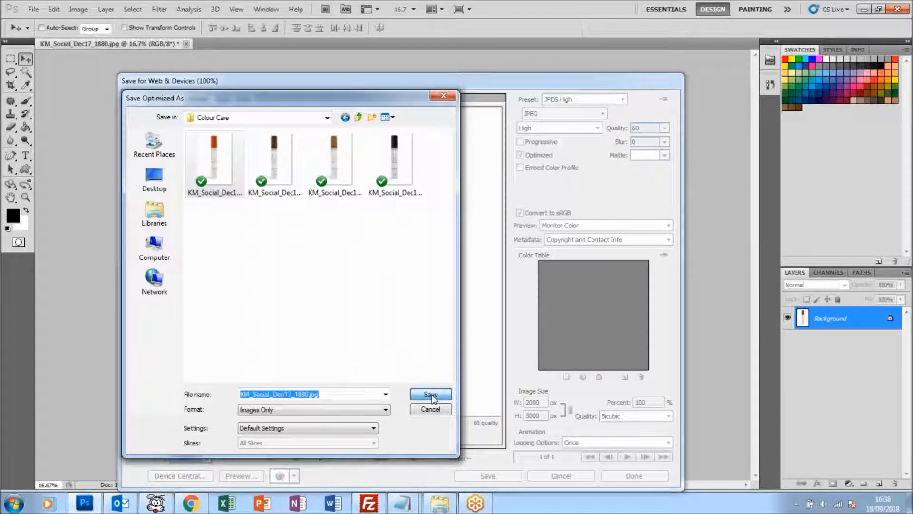
pyautogui.click(431, 395)
pyautogui.click(534, 259)
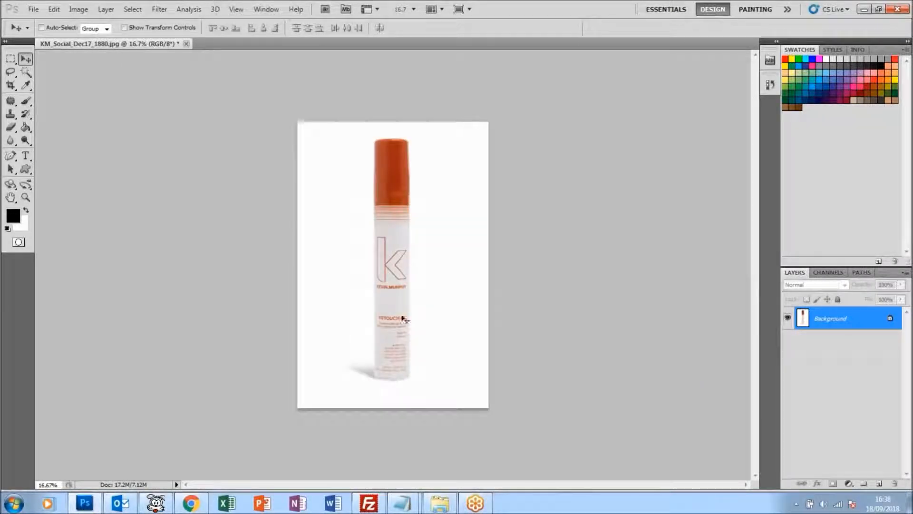
# Return to the WordPress admin, start a new product, and check the saved KM_Social_Dec17_1880 image in the Colour Care folder.
pyautogui.click(865, 10)
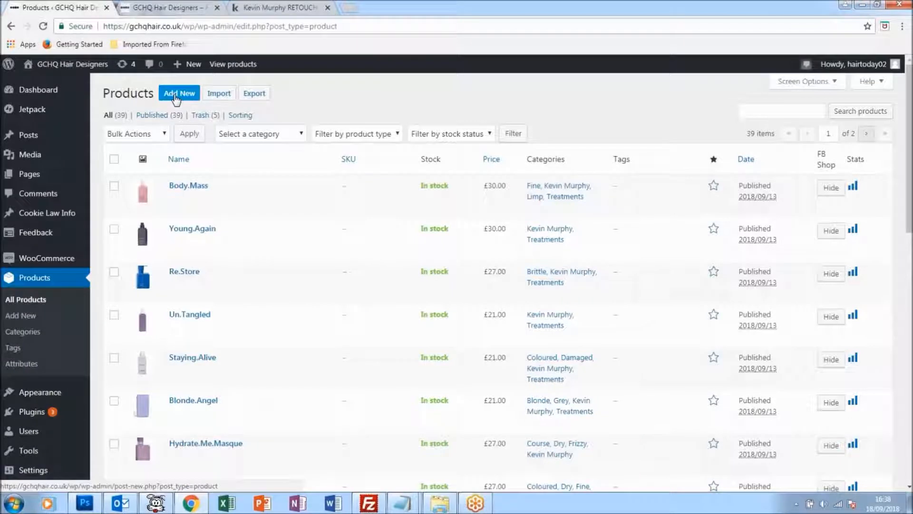
pyautogui.click(176, 95)
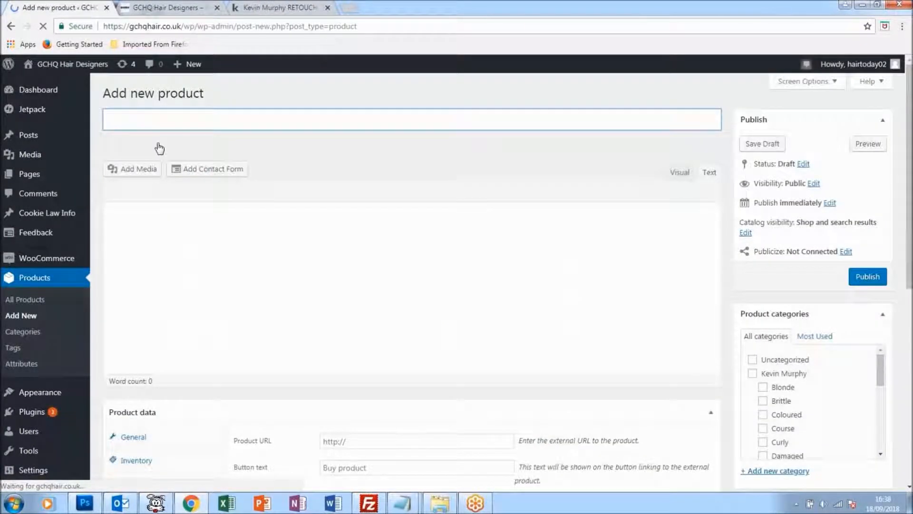
pyautogui.click(440, 506)
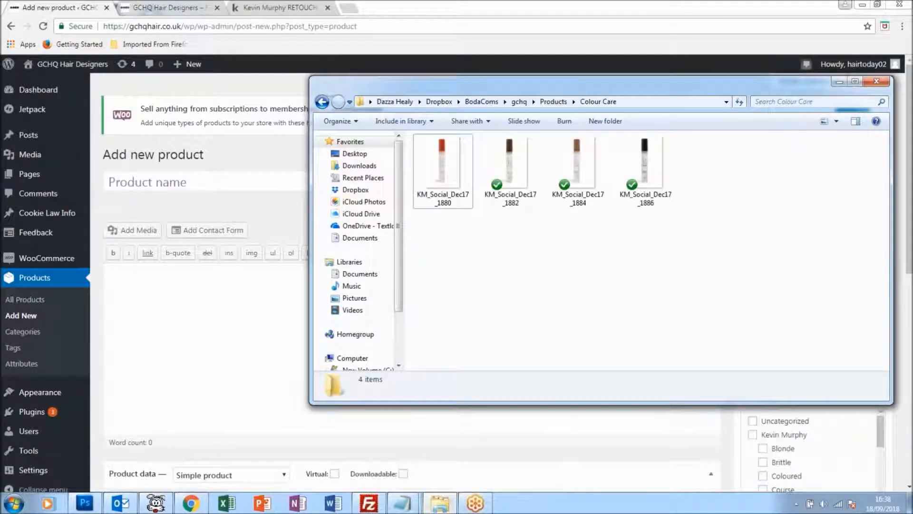
pyautogui.click(438, 176)
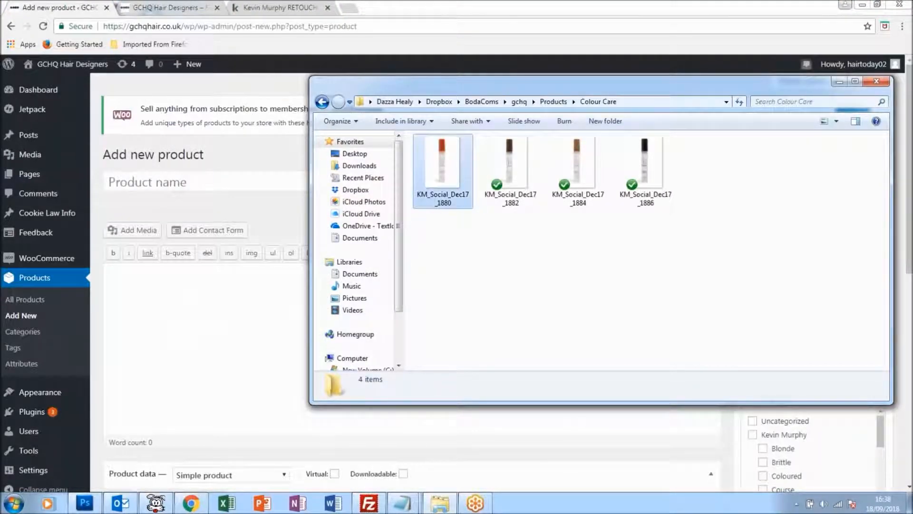
pyautogui.click(440, 504)
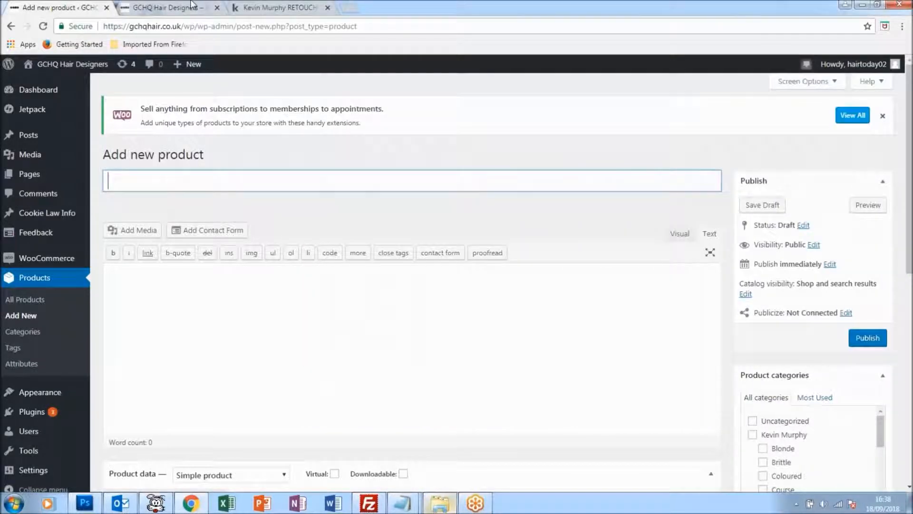
# Copy RETOUCH.ME from the product heading on the Kevin Murphy store page and paste it as the new product's name.
pyautogui.click(257, 10)
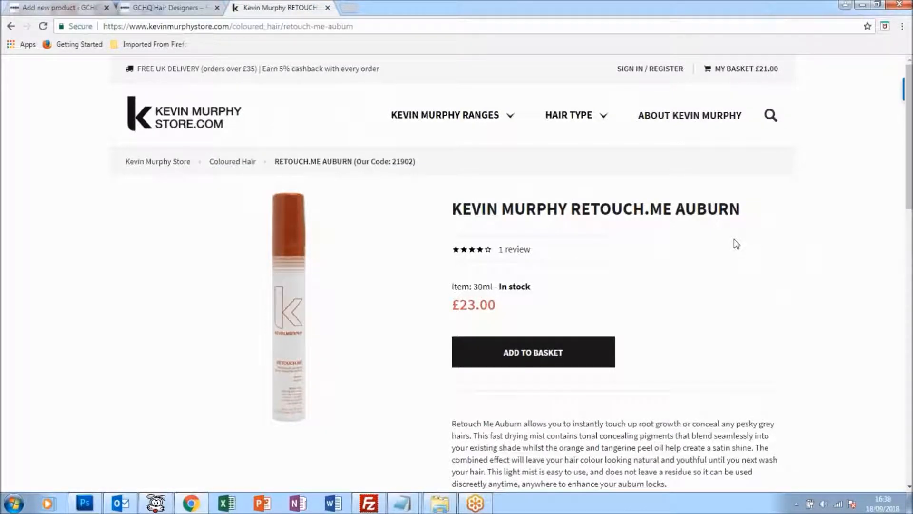
pyautogui.moveTo(571, 210); pyautogui.dragTo(671, 211)
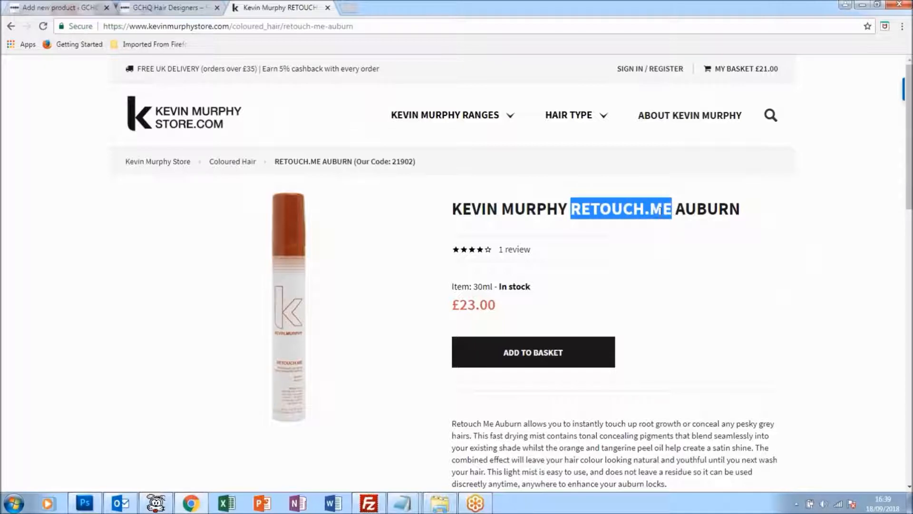
pyautogui.rightClick(660, 211)
pyautogui.click(684, 220)
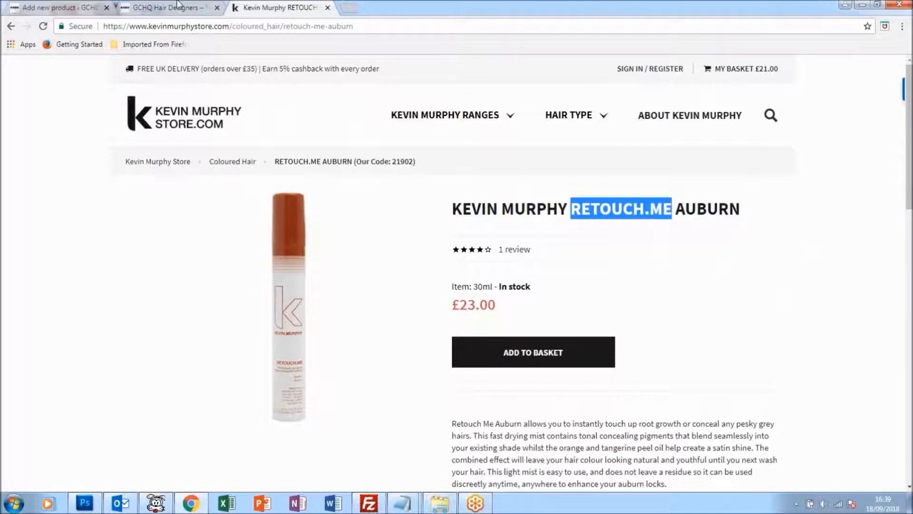
pyautogui.click(84, 13)
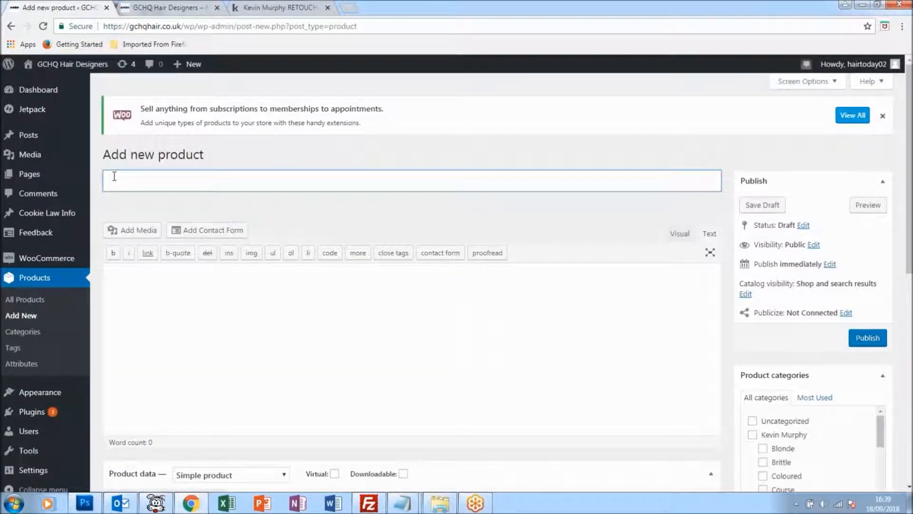
pyautogui.hotkey('ctrl', 'v')
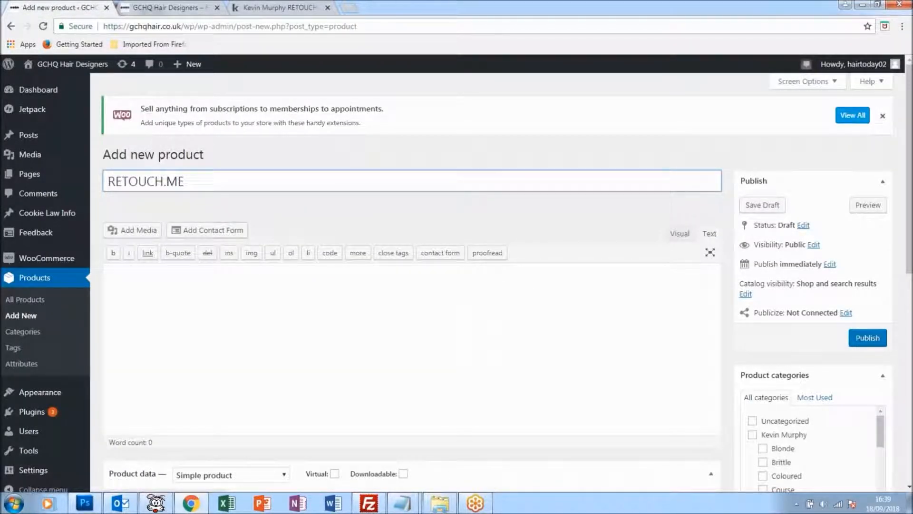
# Copy the Retouch Me Auburn description paragraph from the Kevin Murphy store page into the product's main description and compare its Text and Visual views.
pyautogui.click(261, 11)
pyautogui.scroll(-3, 446, 257)
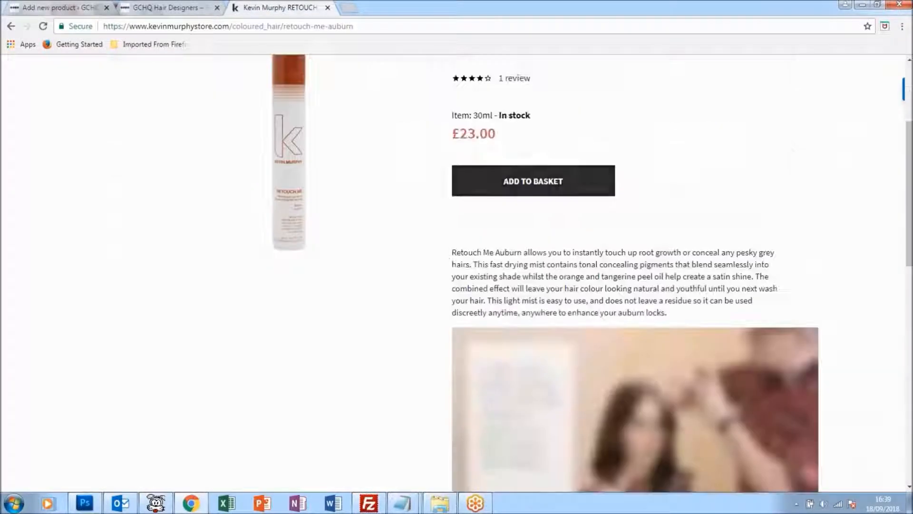
pyautogui.moveTo(446, 257); pyautogui.dragTo(668, 312)
pyautogui.rightClick(602, 289)
pyautogui.click(618, 299)
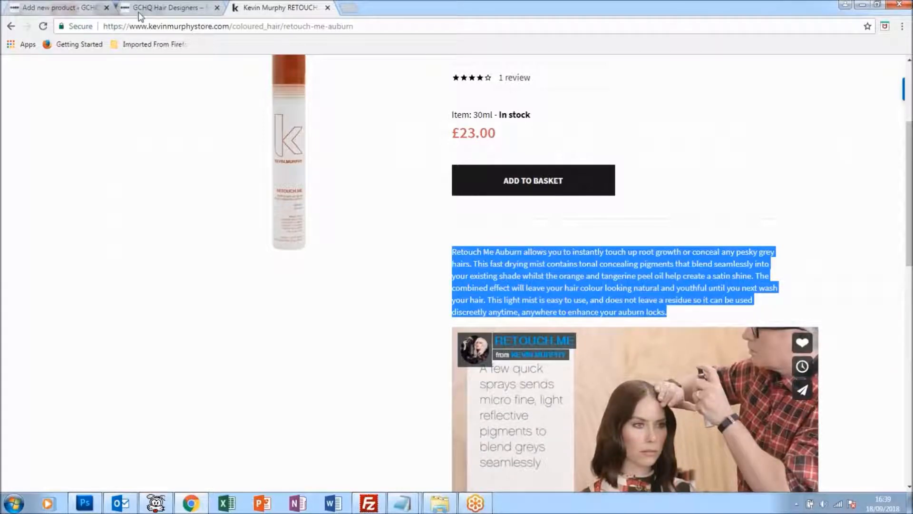
pyautogui.click(59, 8)
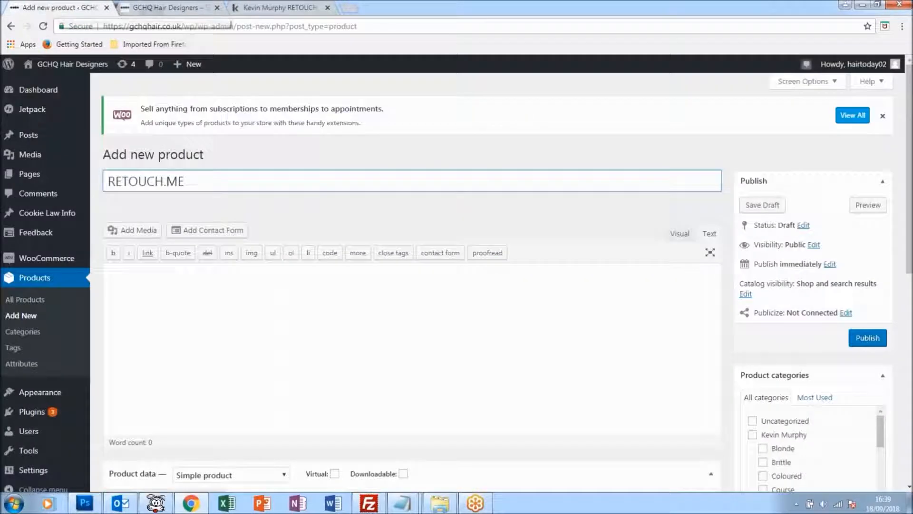
pyautogui.click(680, 234)
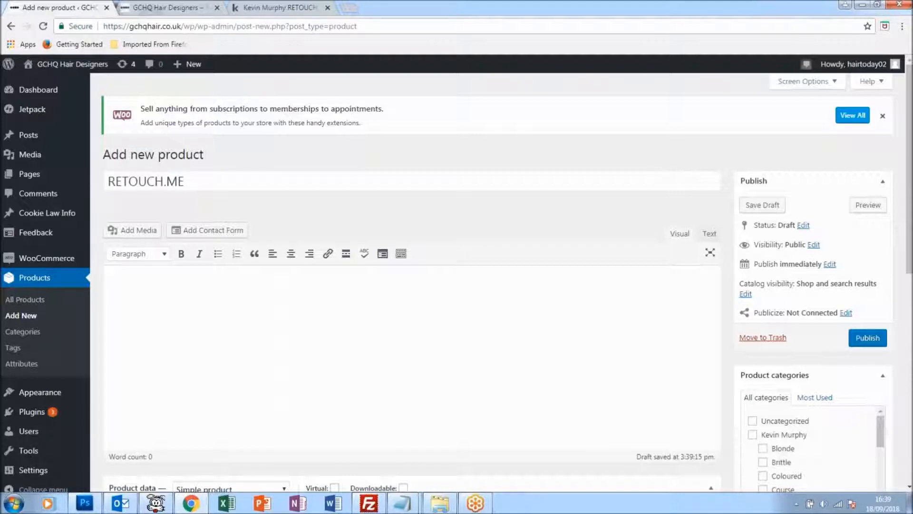
pyautogui.hotkey('ctrl', 'v')
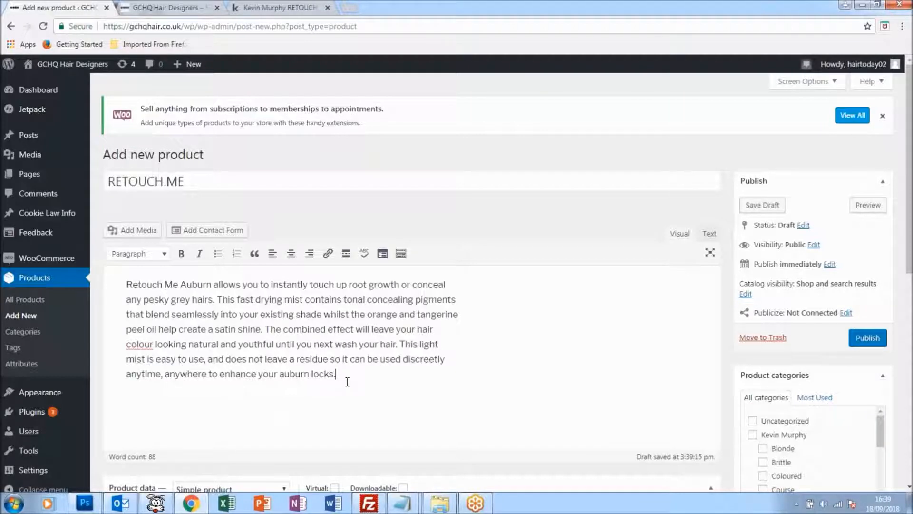
pyautogui.click(710, 234)
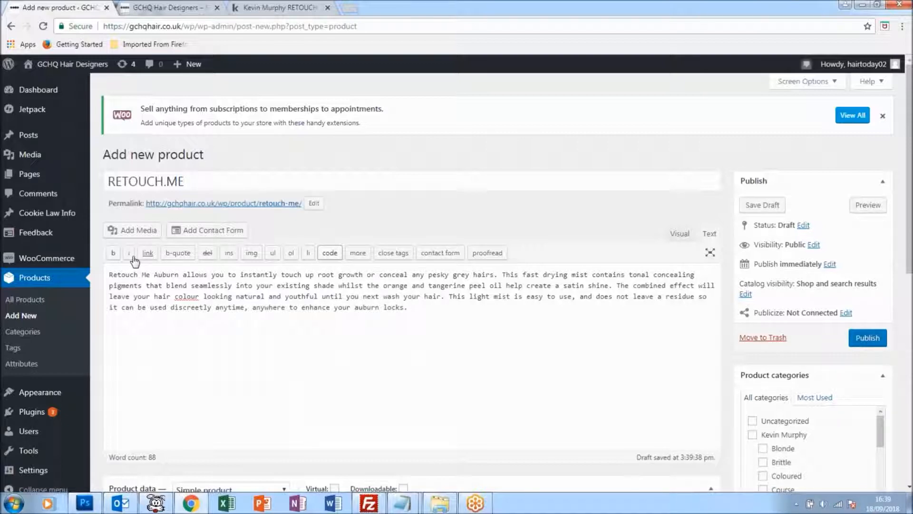
pyautogui.click(680, 233)
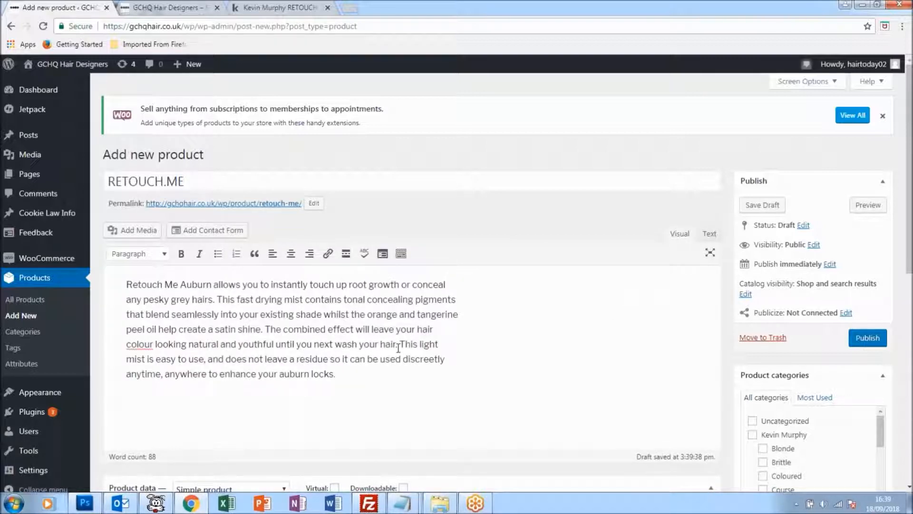
# Paste the same Retouch Me Auburn paragraph into the product short description and show it in Visual mode.
pyautogui.scroll(-2, 398, 348)
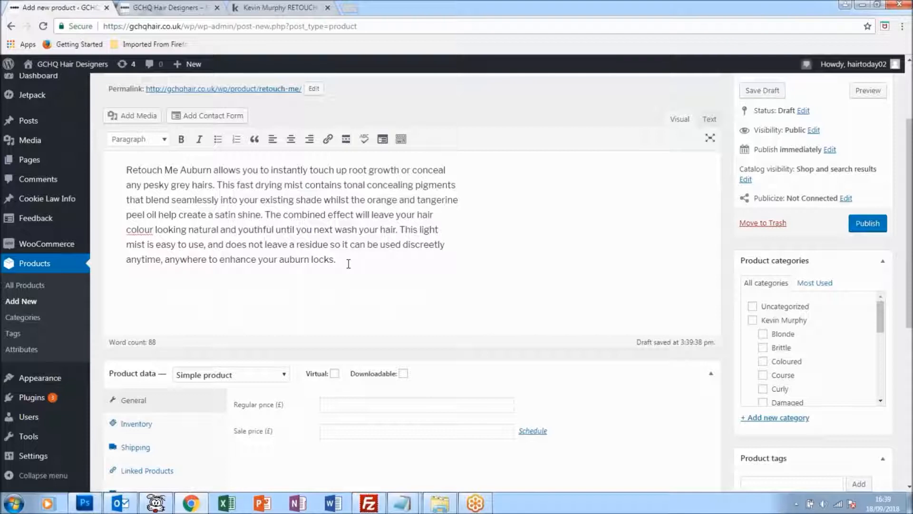
pyautogui.scroll(-1, 349, 261)
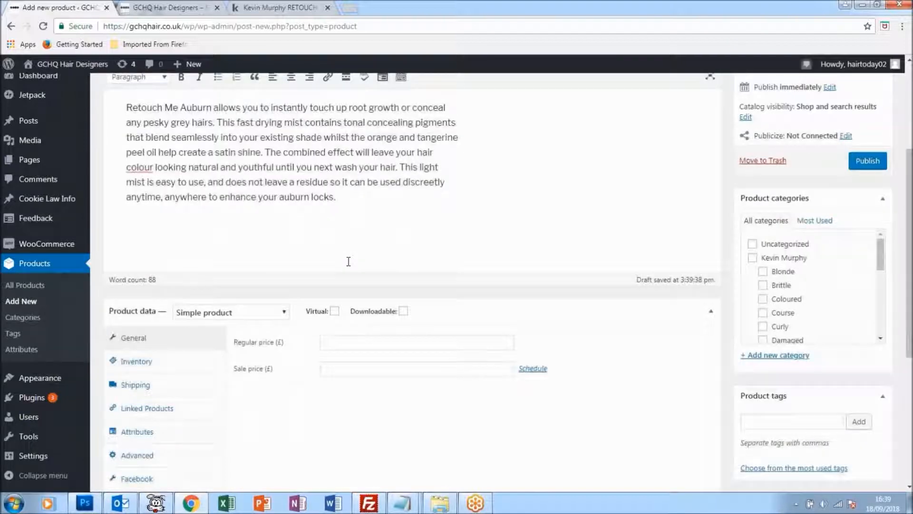
pyautogui.scroll(-6, 334, 261)
pyautogui.click(149, 324)
pyautogui.hotkey('ctrl', 'v')
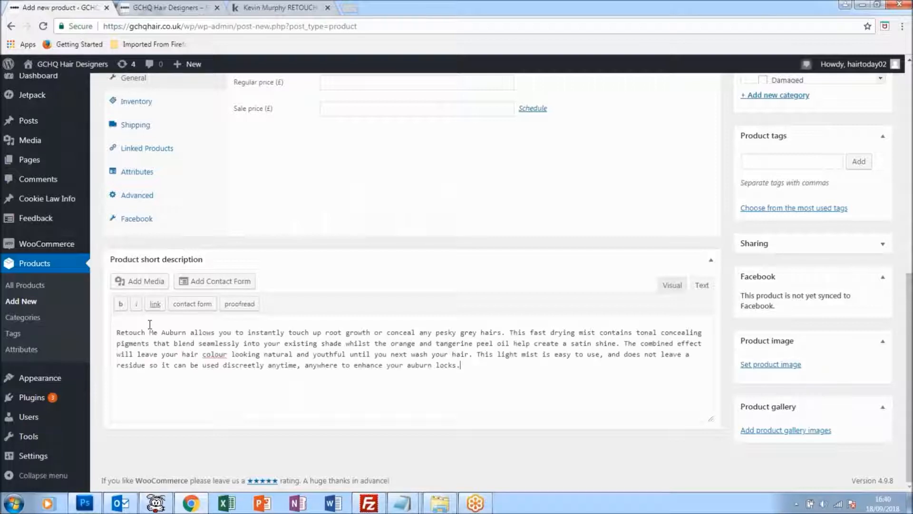
pyautogui.click(672, 285)
# Check the item's price on the Kevin Murphy store page and set the product's regular price to 23.00.
pyautogui.scroll(5, 489, 310)
pyautogui.click(281, 7)
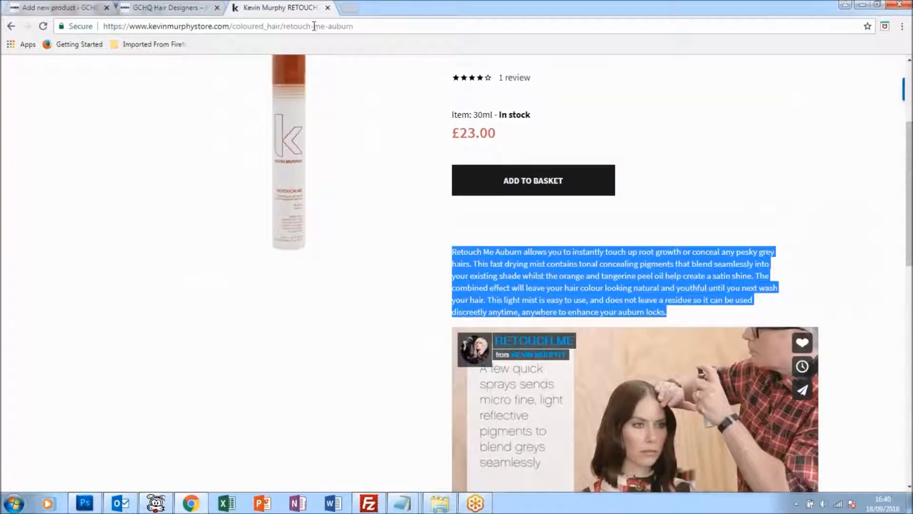
pyautogui.click(164, 7)
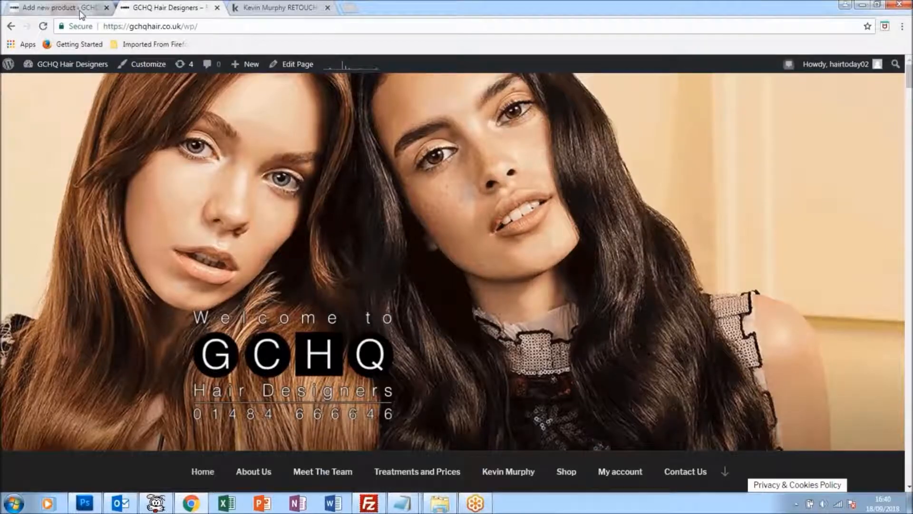
pyautogui.click(78, 8)
pyautogui.click(381, 260)
pyautogui.write('23.0')
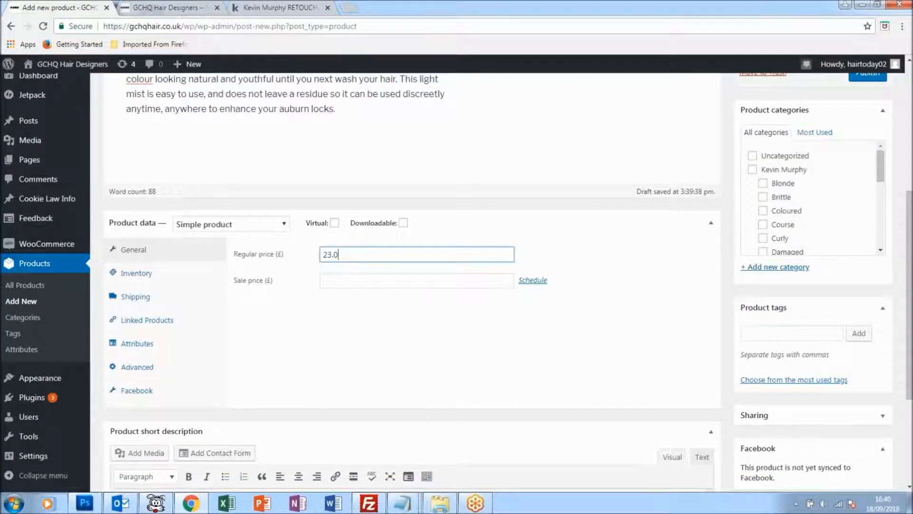
pyautogui.write('0')
pyautogui.click(608, 401)
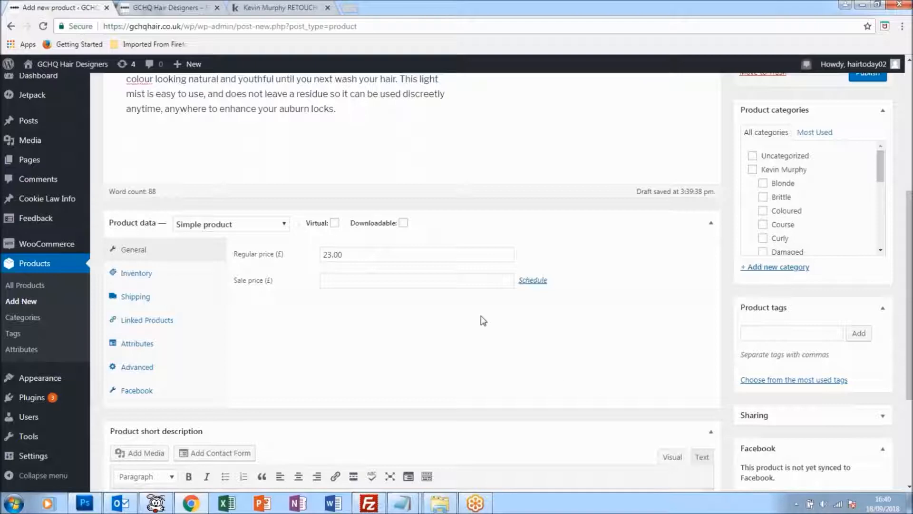
# Assign the product to the Kevin Murphy category and look through its subcategories.
pyautogui.scroll(6, 484, 321)
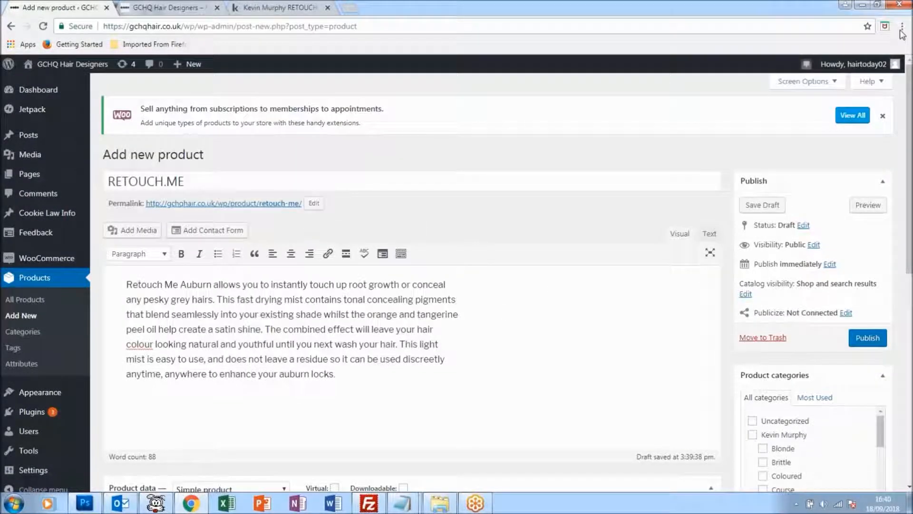
pyautogui.click(640, 308)
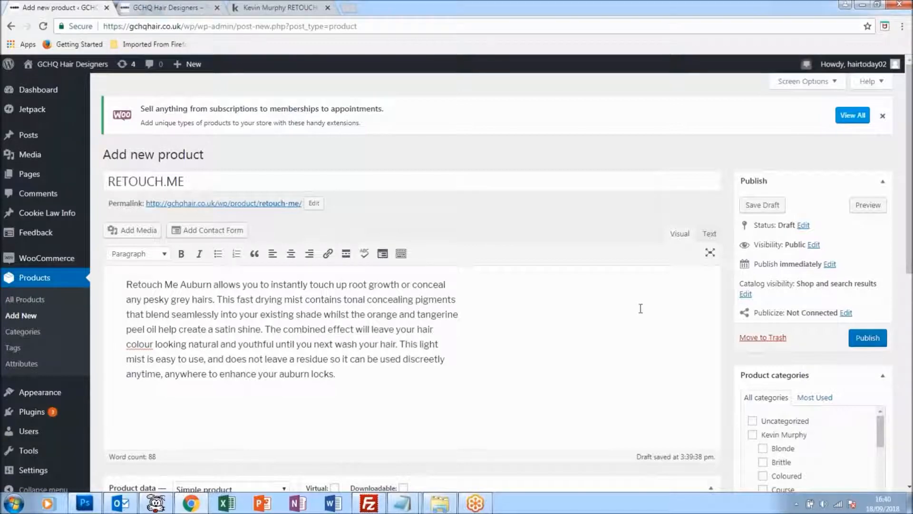
pyautogui.scroll(-4, 641, 309)
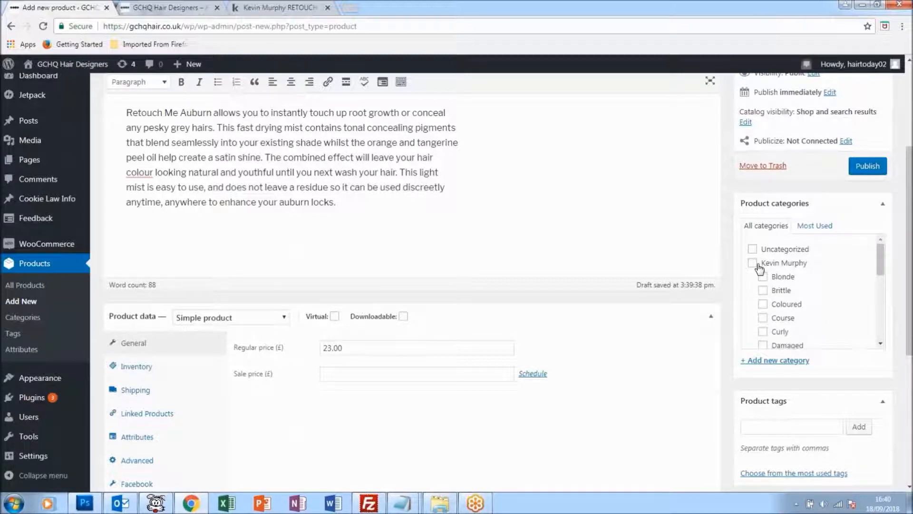
pyautogui.click(281, 8)
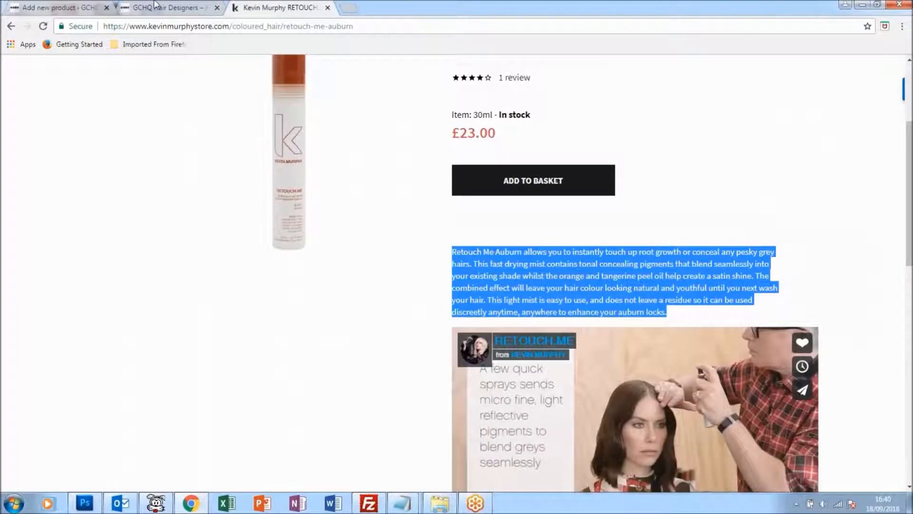
pyautogui.click(63, 8)
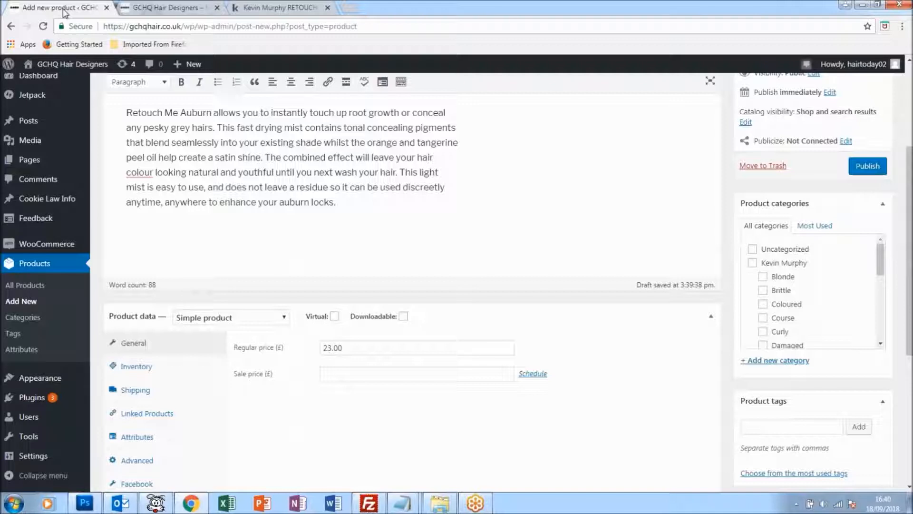
pyautogui.click(752, 262)
pyautogui.moveTo(880, 262); pyautogui.dragTo(822, 266)
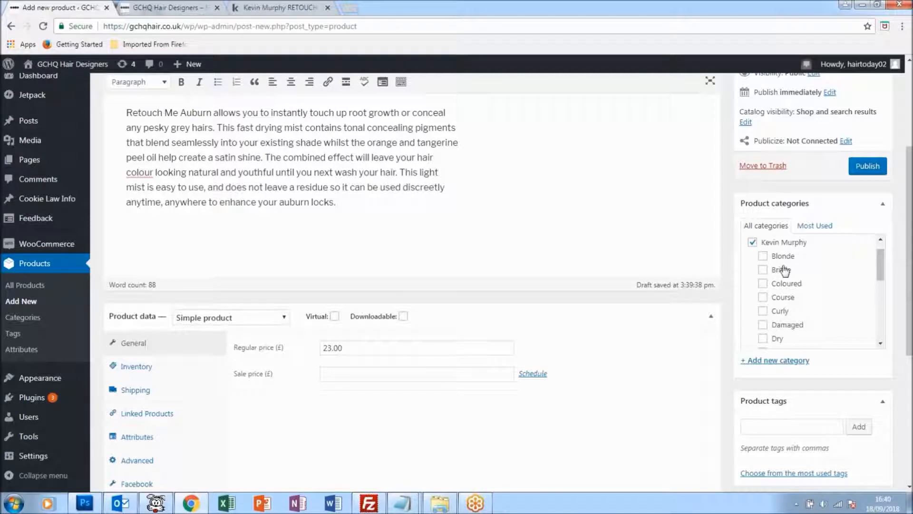
pyautogui.moveTo(878, 264); pyautogui.dragTo(878, 339)
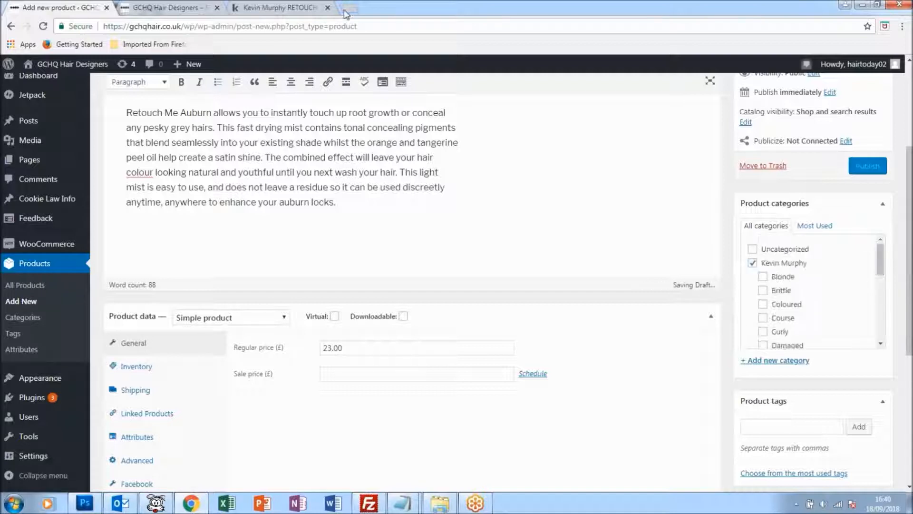
# Copy RETOUCH.ME AUBURN from the Kevin Murphy store page's heading and replace the product name with it.
pyautogui.click(300, 8)
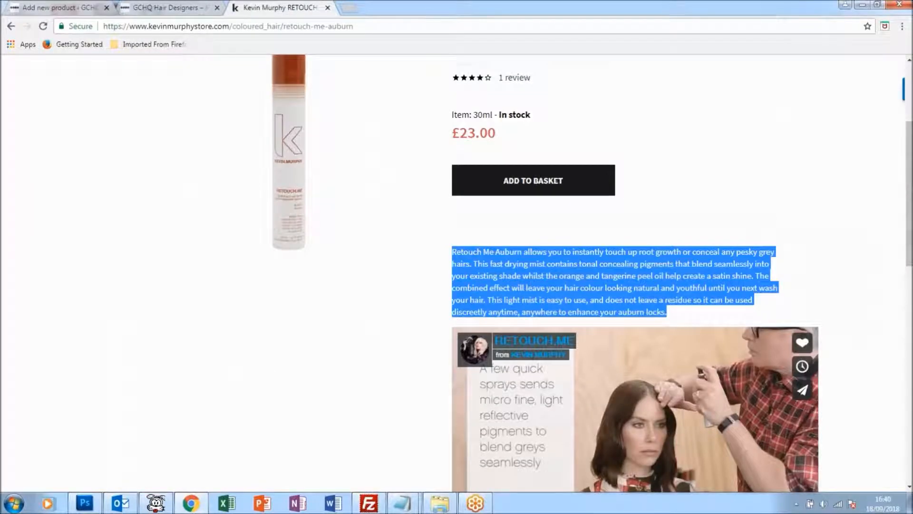
pyautogui.scroll(4, 367, 265)
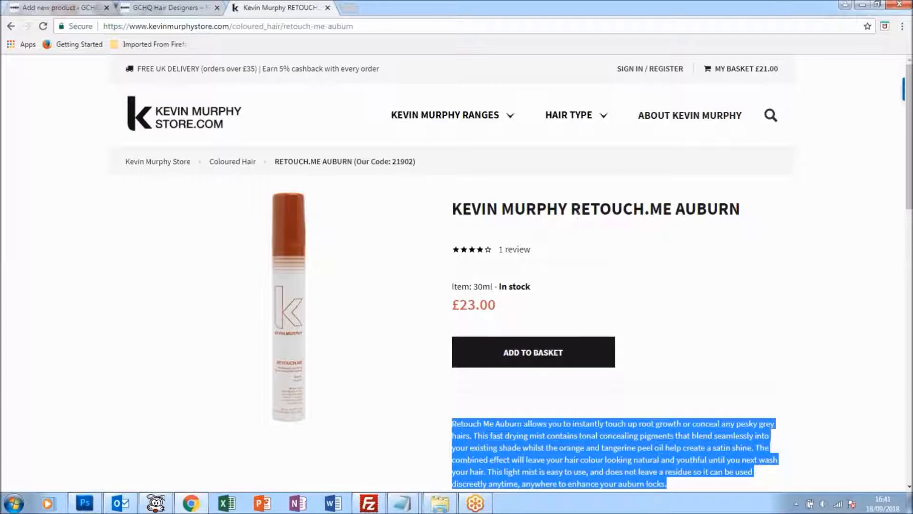
pyautogui.moveTo(571, 209); pyautogui.dragTo(765, 214)
pyautogui.rightClick(765, 214)
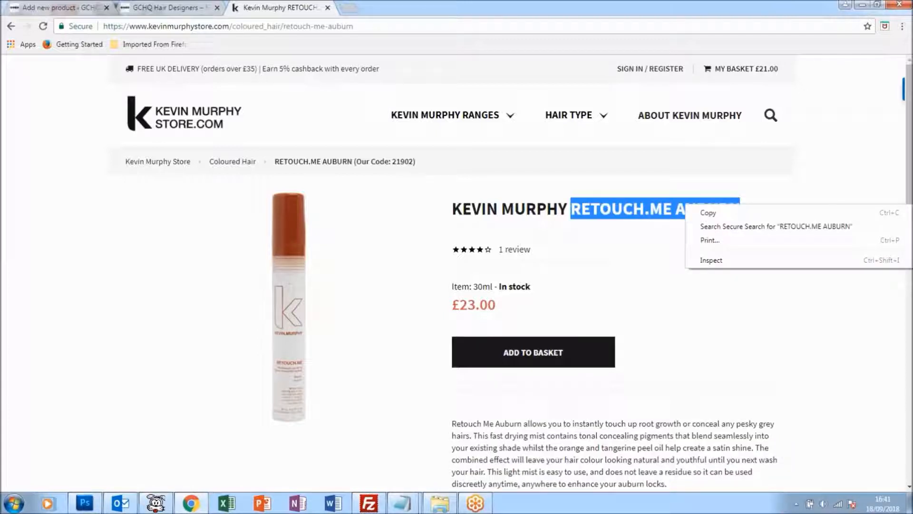
pyautogui.click(706, 213)
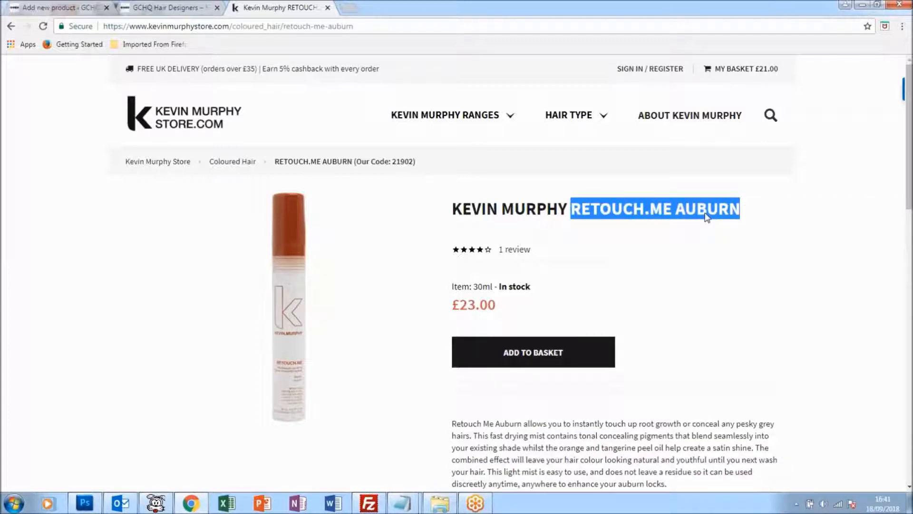
pyautogui.click(156, 8)
pyautogui.click(53, 8)
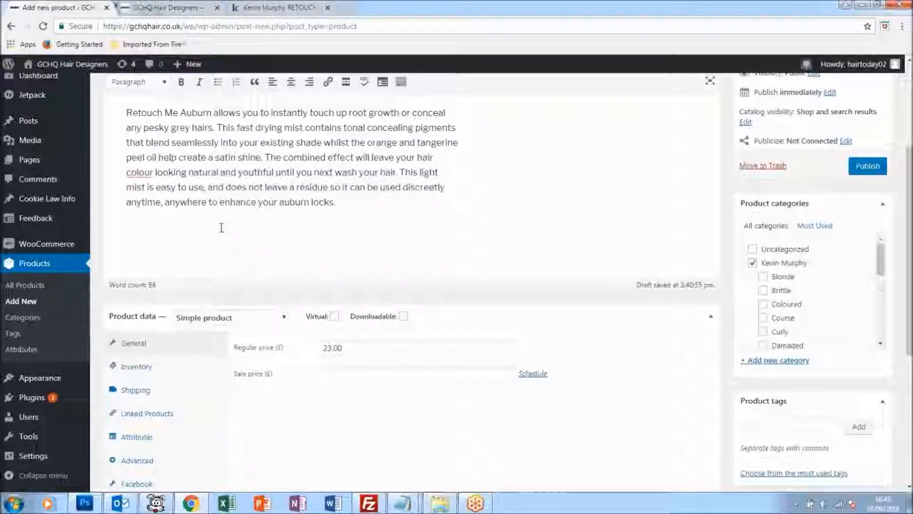
pyautogui.scroll(3, 218, 224)
pyautogui.moveTo(204, 186); pyautogui.dragTo(115, 181)
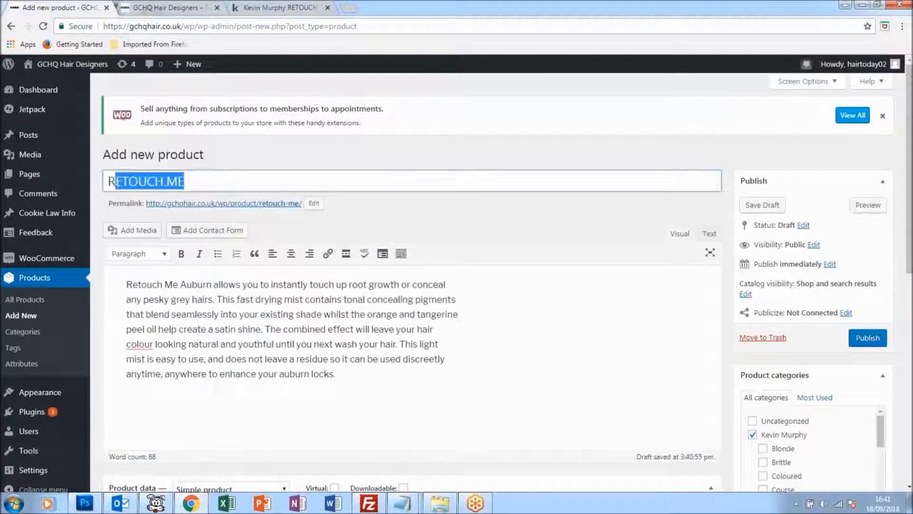
pyautogui.hotkey('ctrl', 'a')
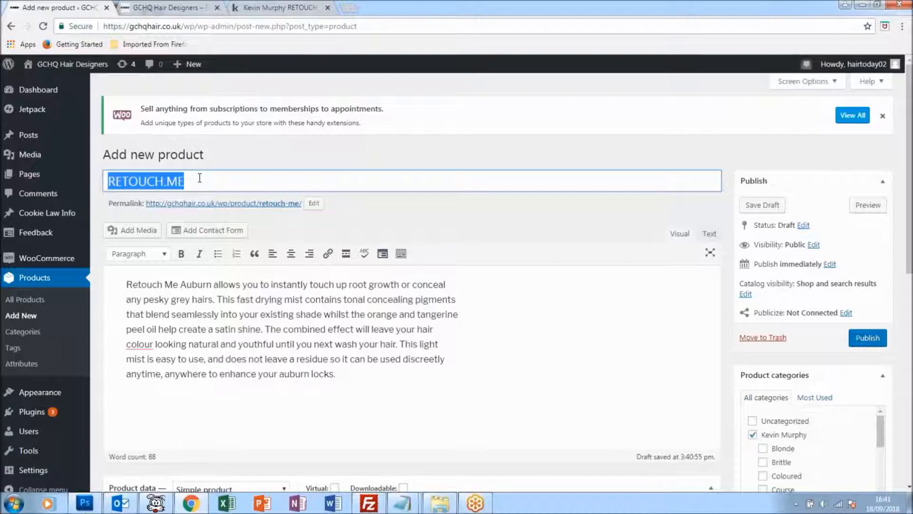
pyautogui.hotkey('ctrl', 'v')
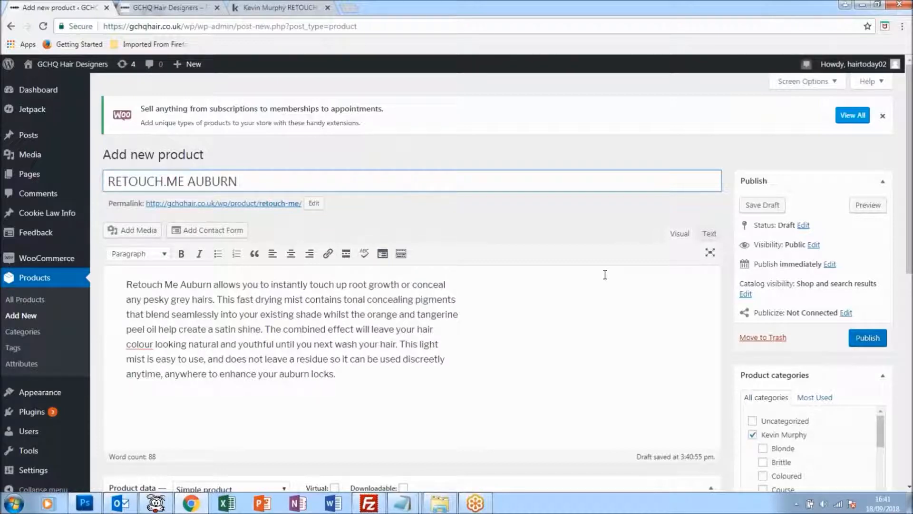
# Add the product to the Coloured subcategory and check it against the Kevin Murphy store page.
pyautogui.scroll(-2, 605, 274)
pyautogui.click(763, 362)
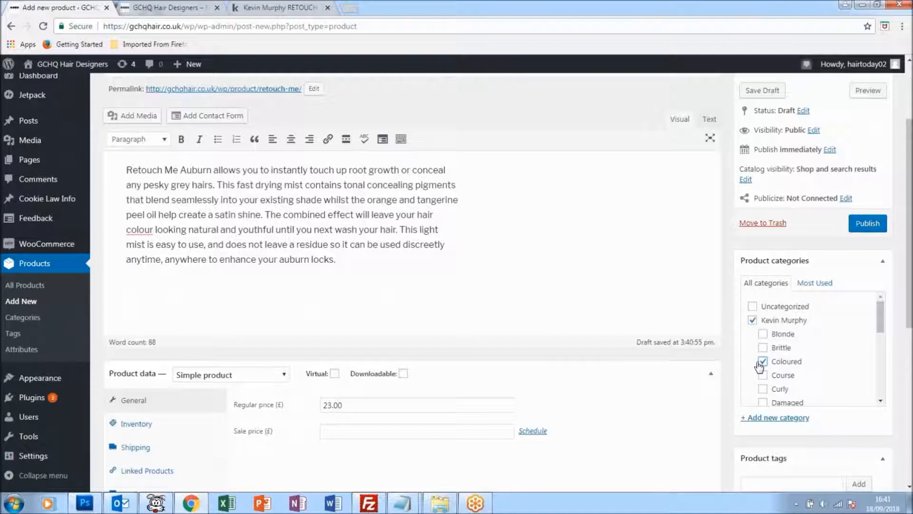
pyautogui.click(280, 7)
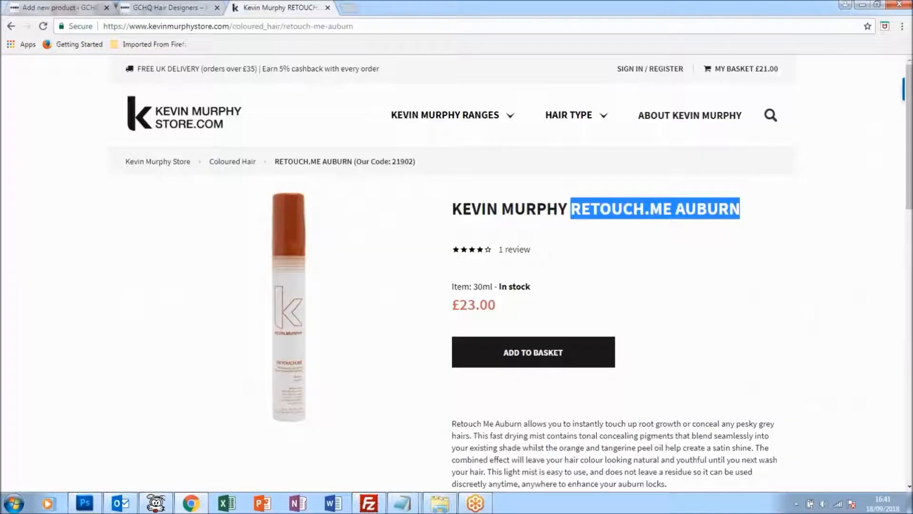
pyautogui.click(76, 6)
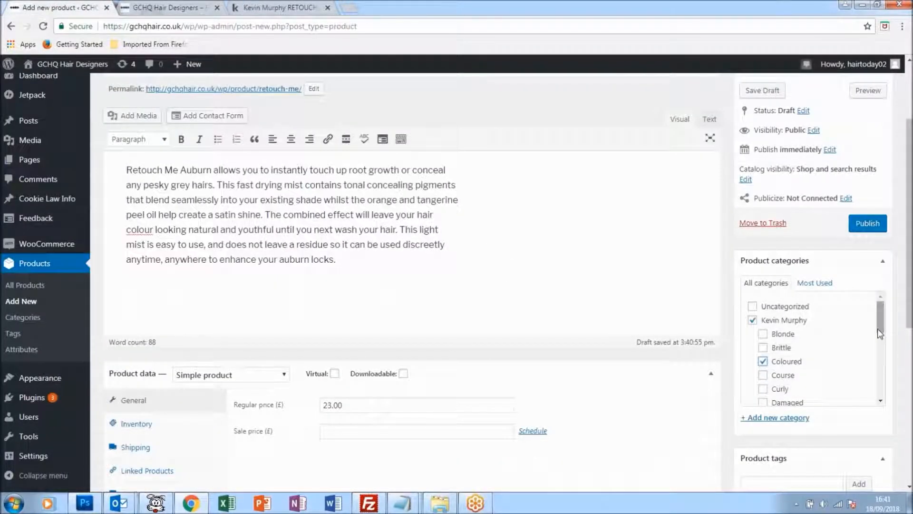
pyautogui.scroll(-3, 877, 335)
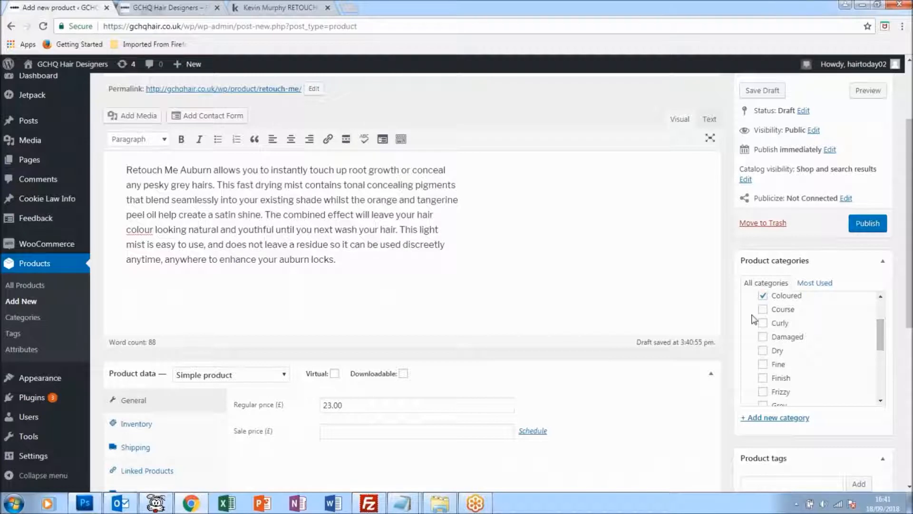
pyautogui.click(785, 423)
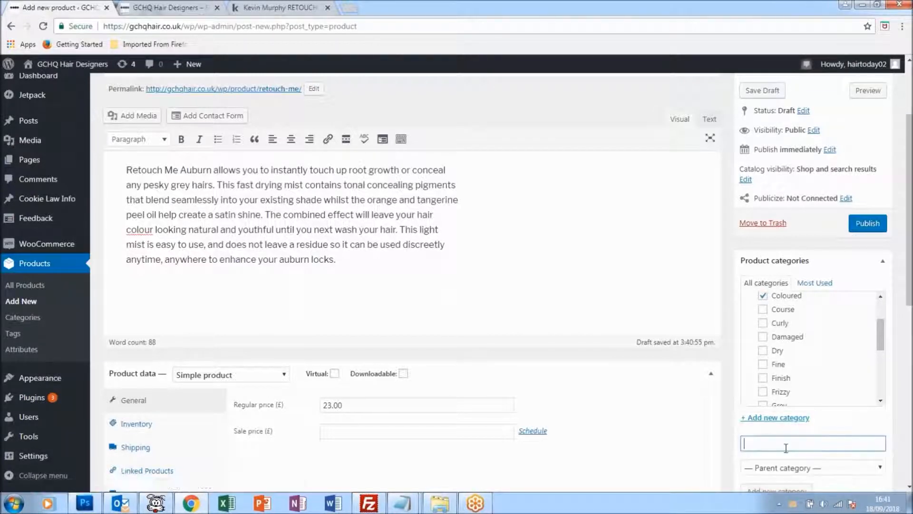
pyautogui.write('dddd')
pyautogui.click(880, 362)
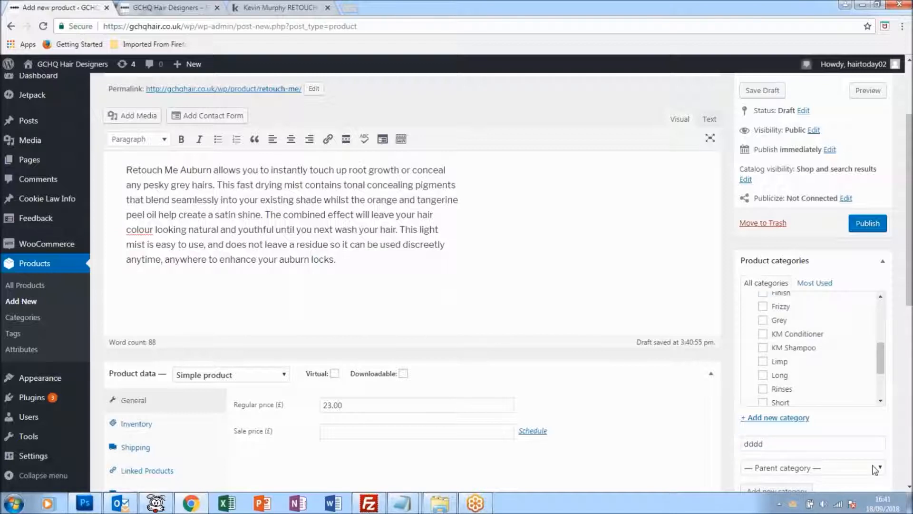
pyautogui.click(880, 468)
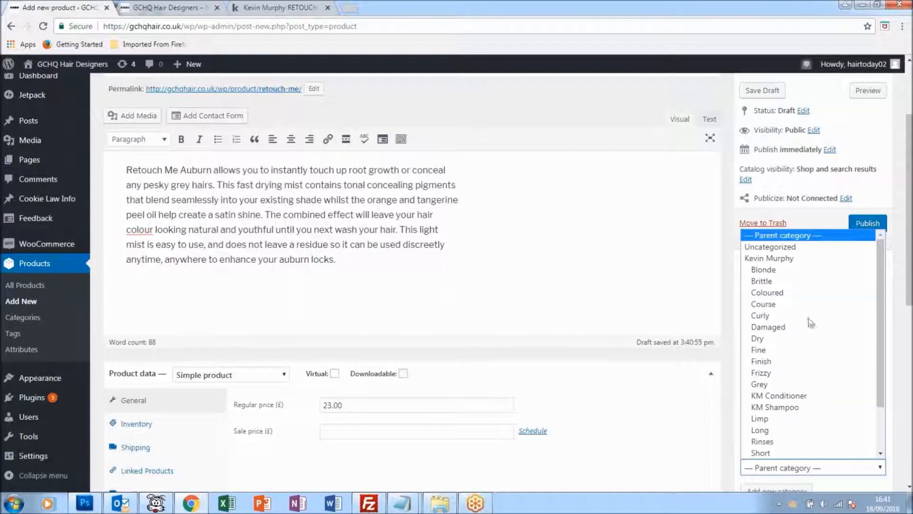
pyautogui.click(789, 258)
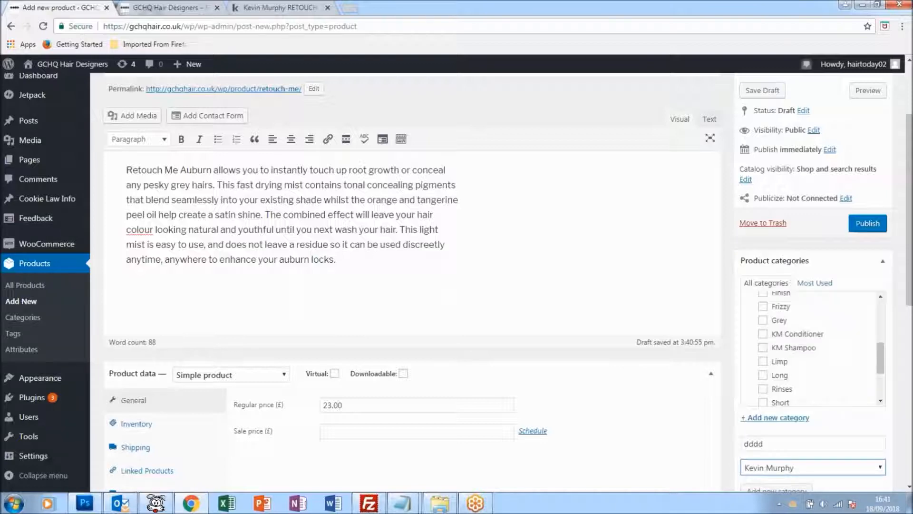
pyautogui.scroll(-5, 808, 347)
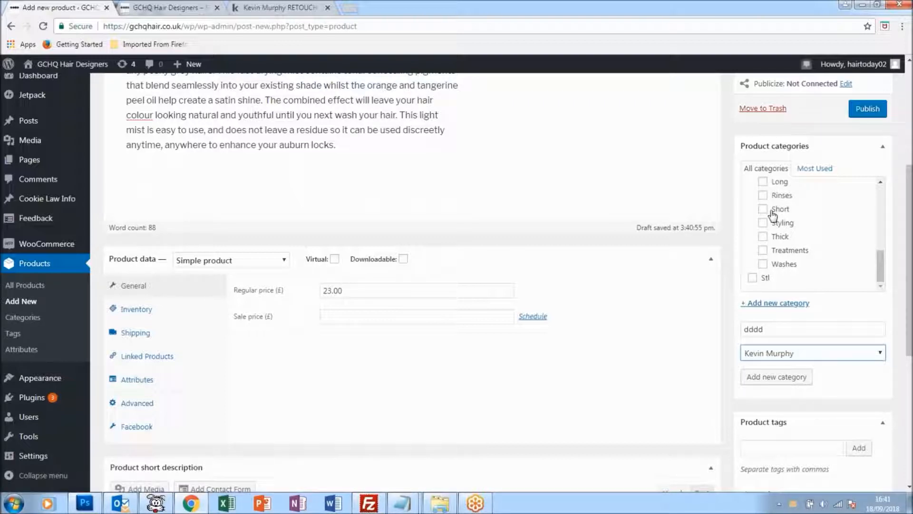
pyautogui.doubleClick(775, 329)
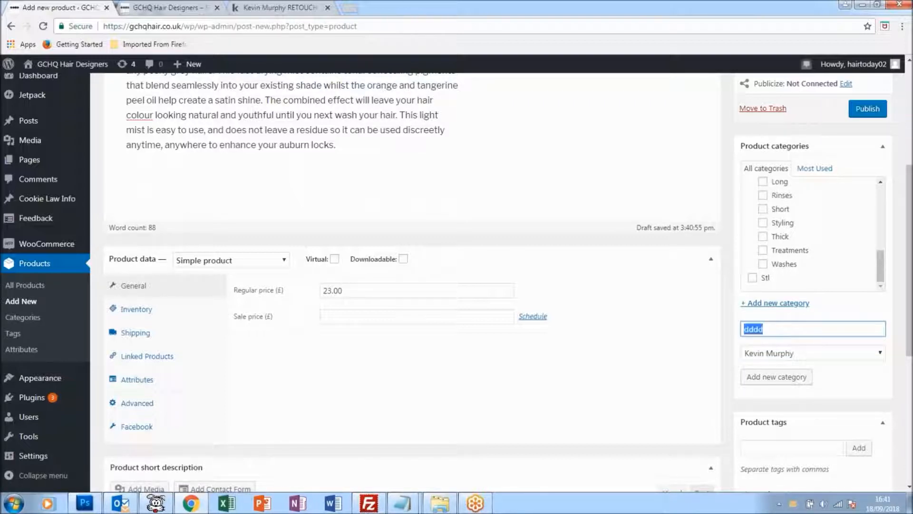
pyautogui.press('BackSpace')
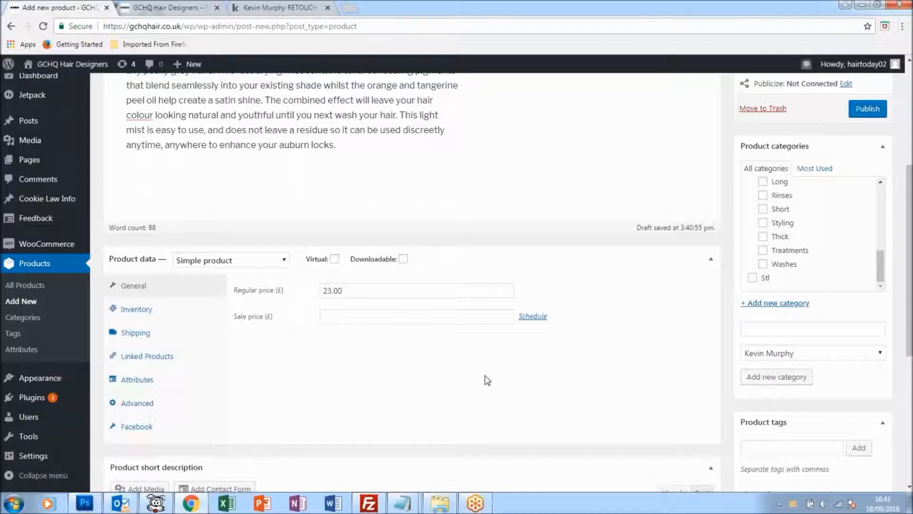
# Dismiss the extensions notice, then upload KM_Social_Dec17_1880 from the Colour Care folder and set it as the product image.
pyautogui.scroll(5, 489, 347)
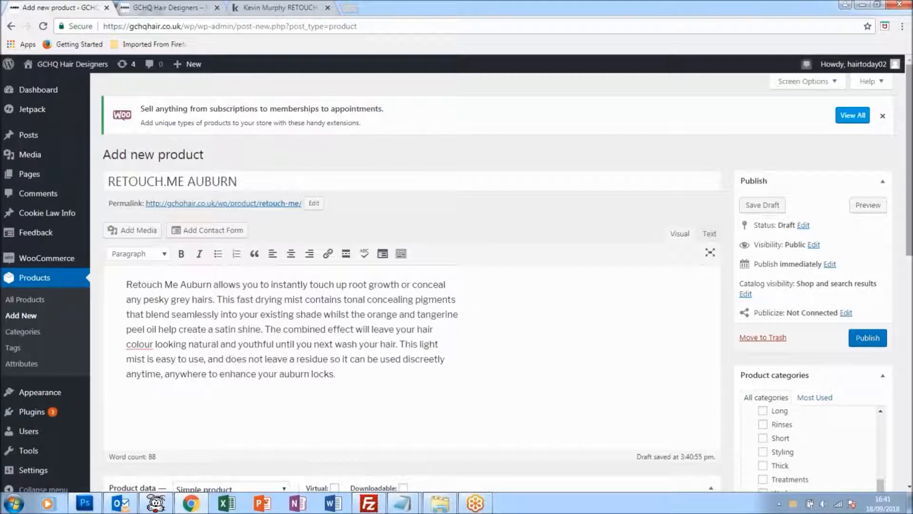
pyautogui.click(883, 116)
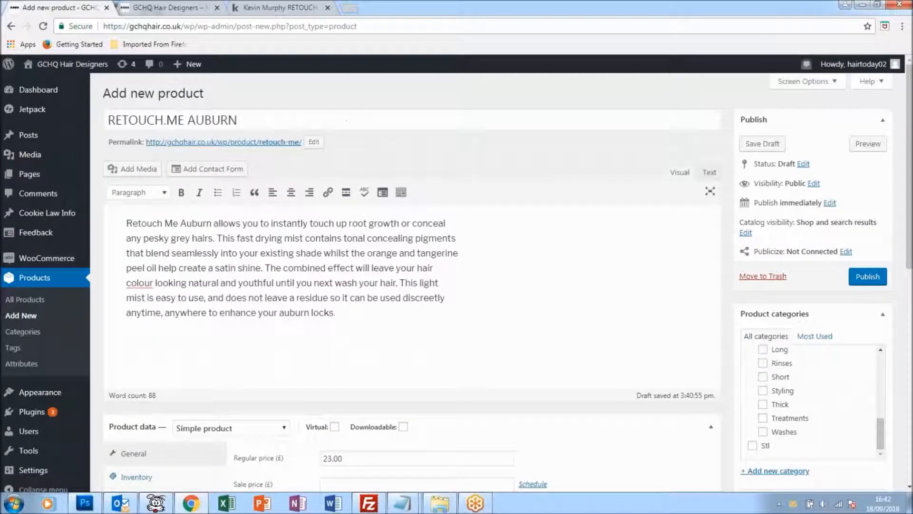
pyautogui.scroll(-10, 409, 286)
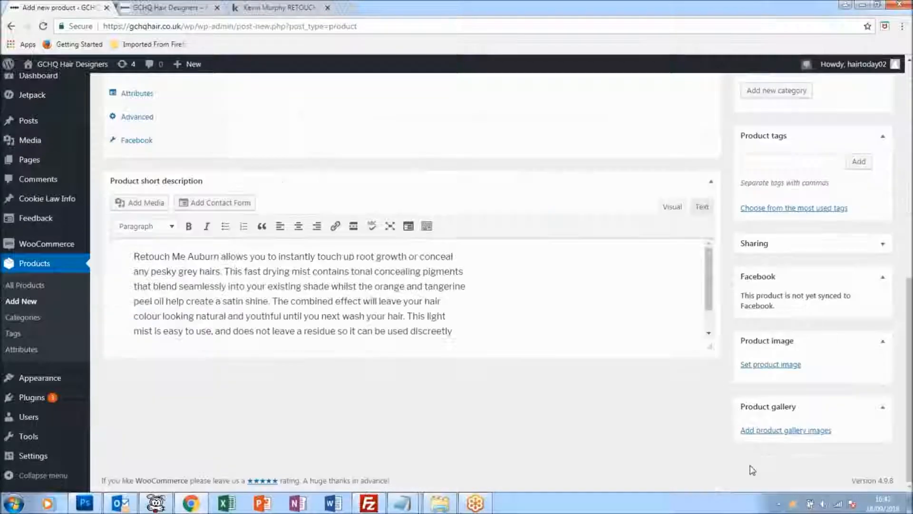
pyautogui.click(783, 365)
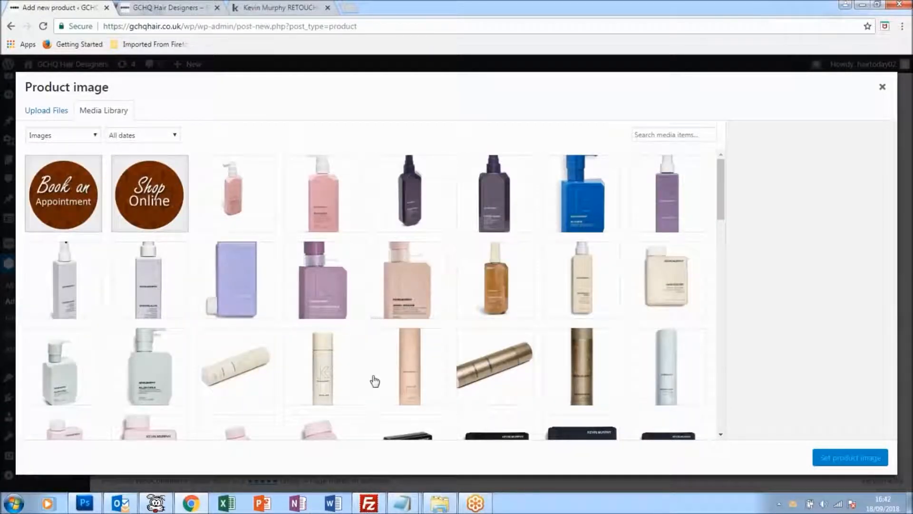
pyautogui.click(438, 507)
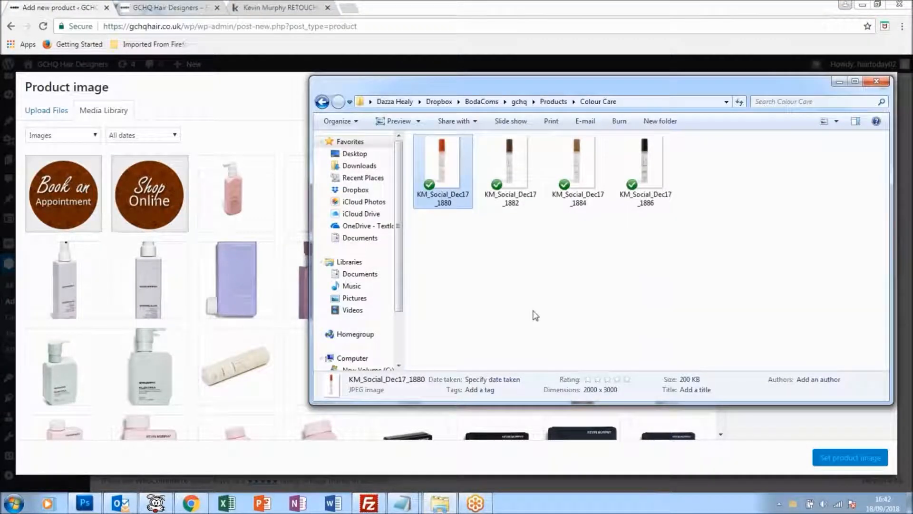
pyautogui.click(469, 272)
pyautogui.click(430, 193)
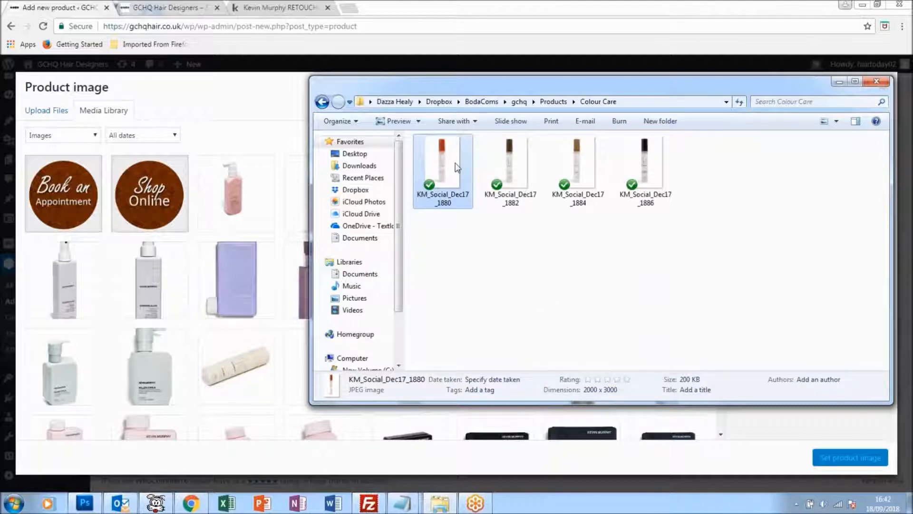
pyautogui.moveTo(454, 167); pyautogui.dragTo(262, 273)
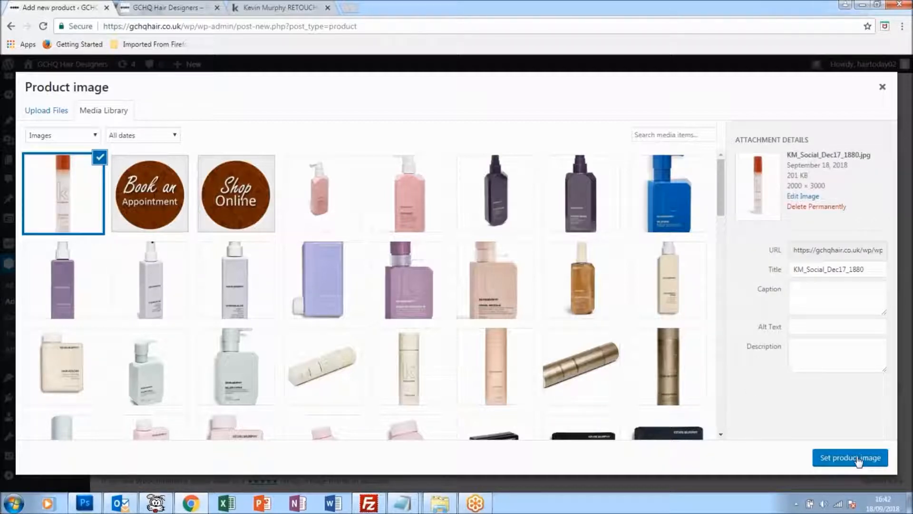
pyautogui.click(858, 458)
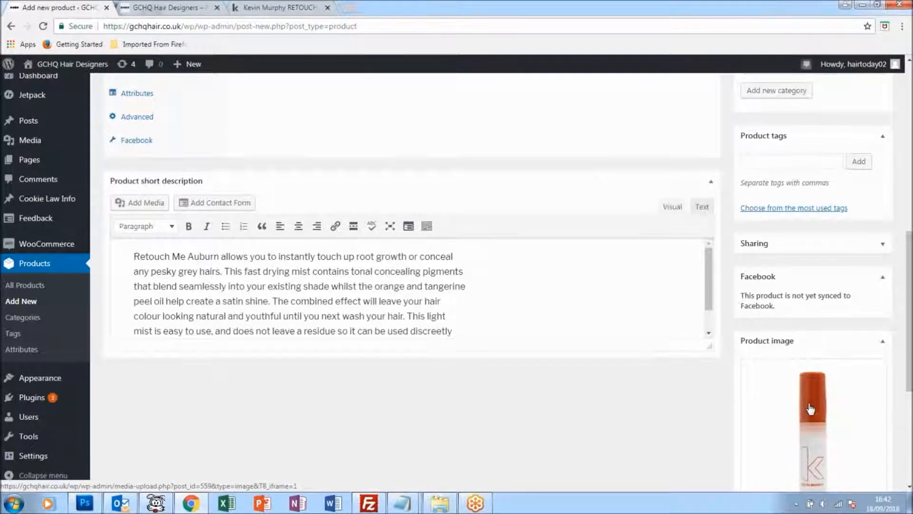
# Look at the product gallery option and the remaining images in the Colour Care folder, and close the folder window.
pyautogui.scroll(-5, 810, 408)
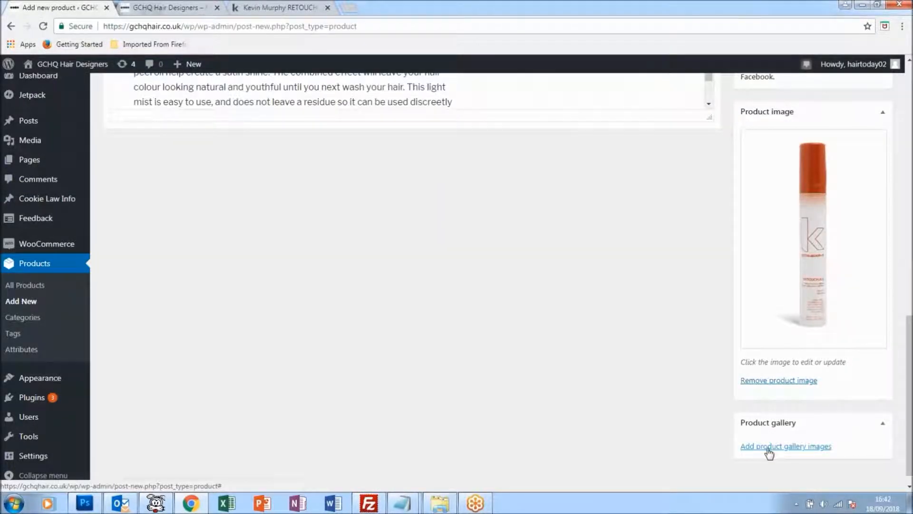
pyautogui.click(443, 506)
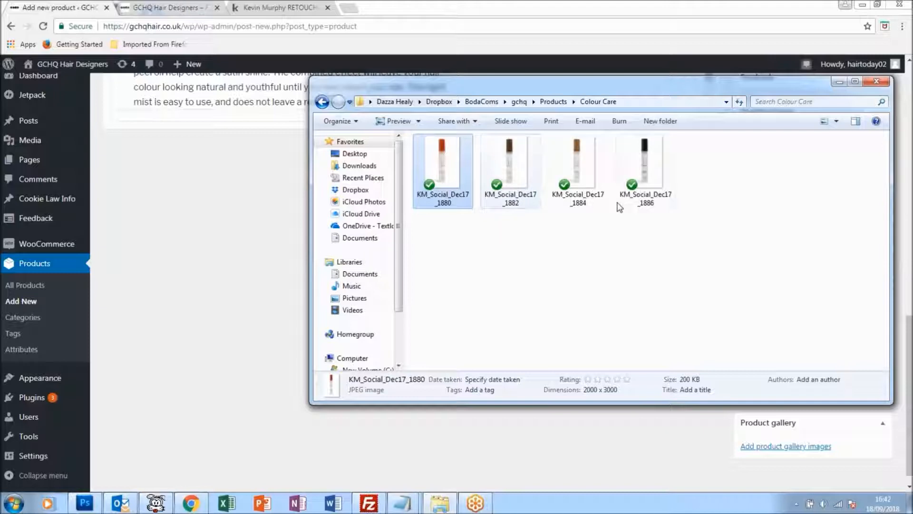
pyautogui.click(879, 85)
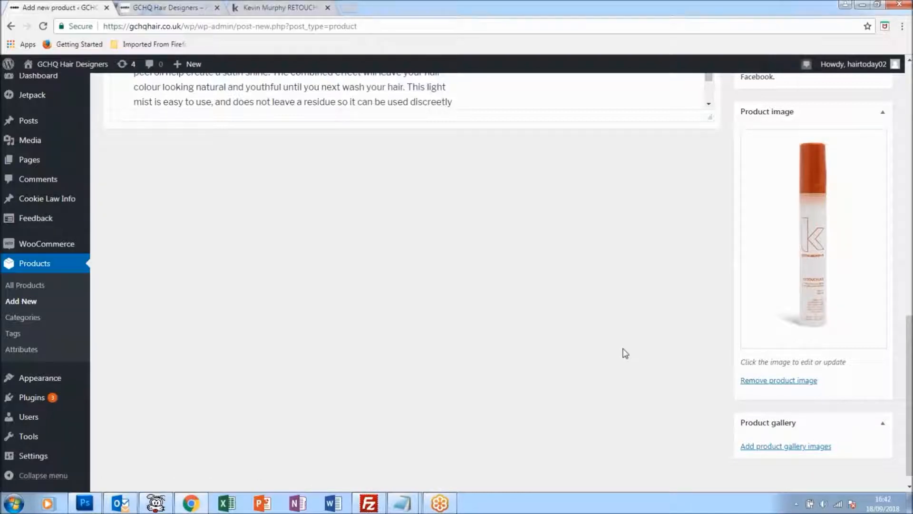
# Review the product's details and ticked categories, and publish the RETOUCH.ME AUBURN product.
pyautogui.scroll(5, 625, 353)
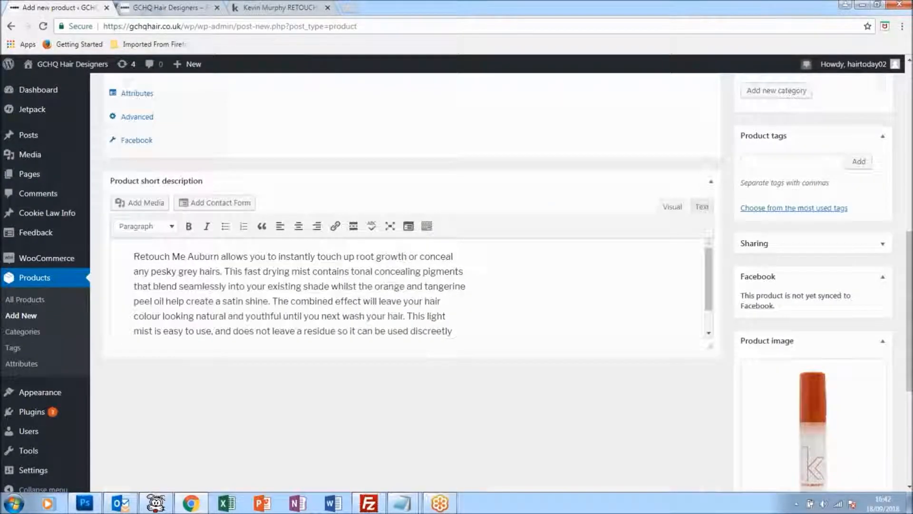
pyautogui.scroll(4, 625, 353)
pyautogui.scroll(4, 883, 319)
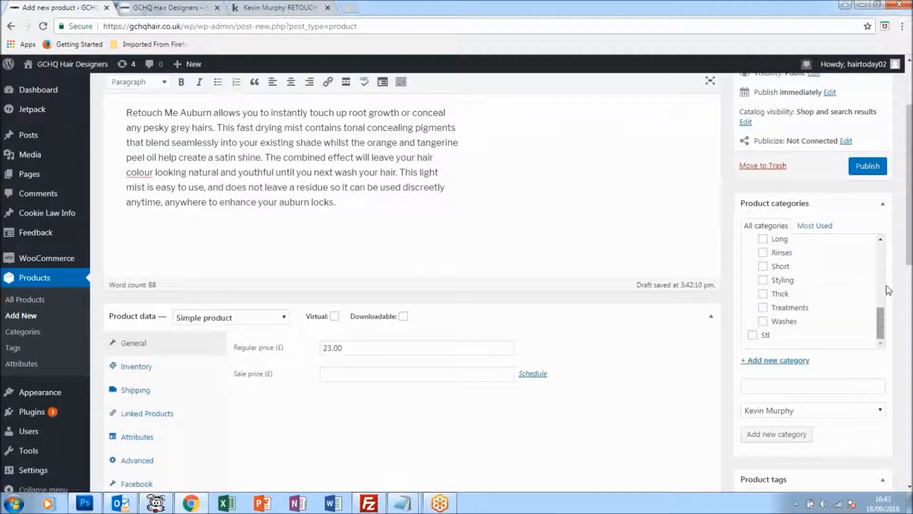
pyautogui.scroll(3, 885, 286)
pyautogui.scroll(2, 886, 260)
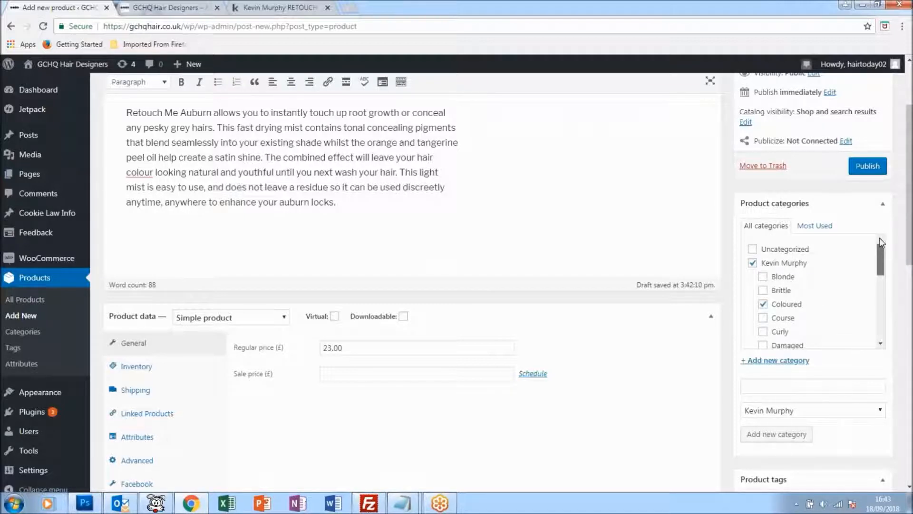
pyautogui.scroll(3, 589, 195)
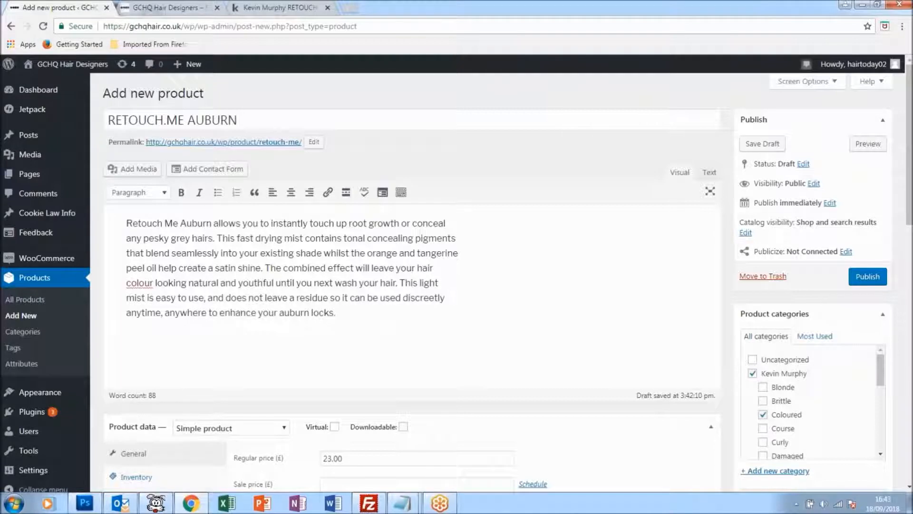
pyautogui.scroll(-1, 869, 221)
pyautogui.click(868, 220)
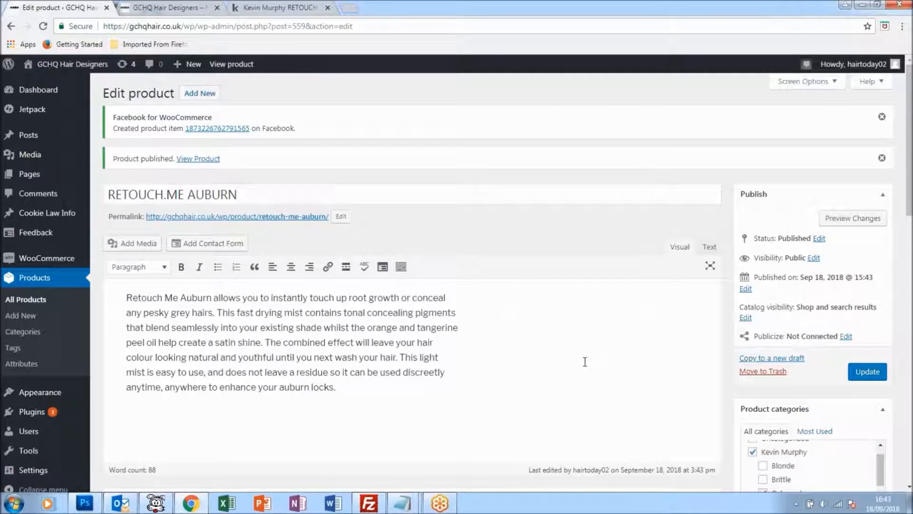
# View the live GCHQ Hair Designers shop sorted by newness to check the RETOUCH.ME AUBURN listing.
pyautogui.click(178, 11)
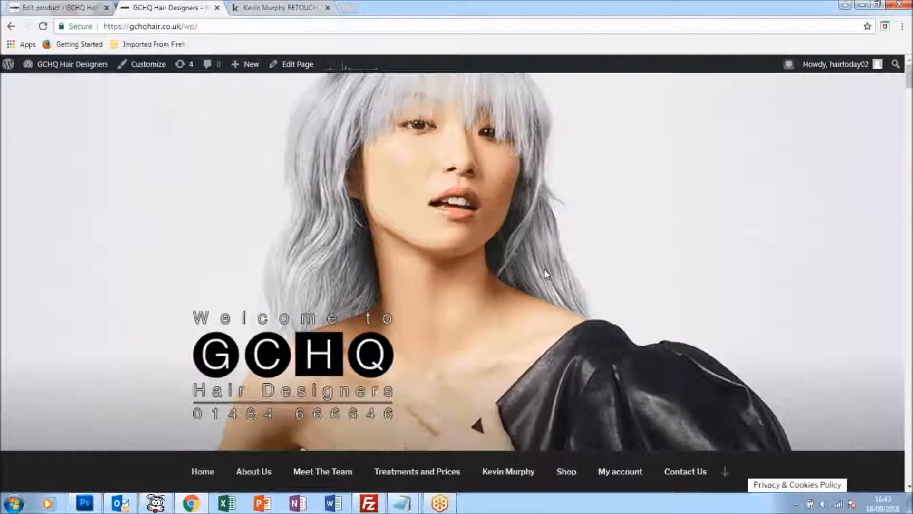
pyautogui.scroll(-4, 335, 203)
pyautogui.click(544, 299)
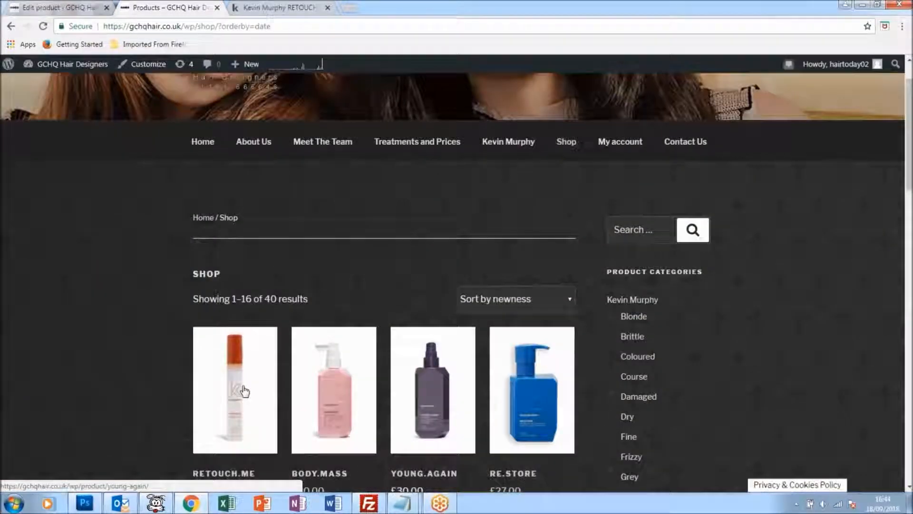
pyautogui.scroll(-3, 238, 333)
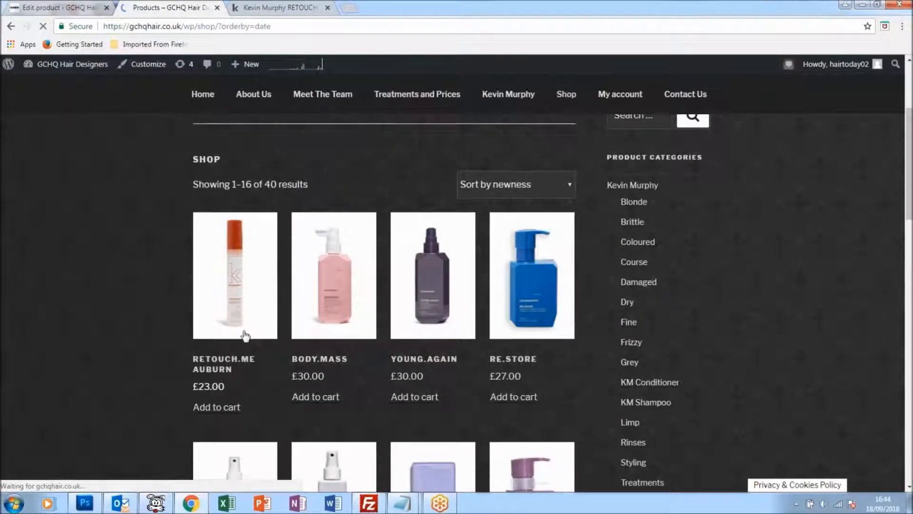
# Open the RETOUCH.ME AUBURN product page, check its image, price, description and categories, and return to the product editor.
pyautogui.click(245, 336)
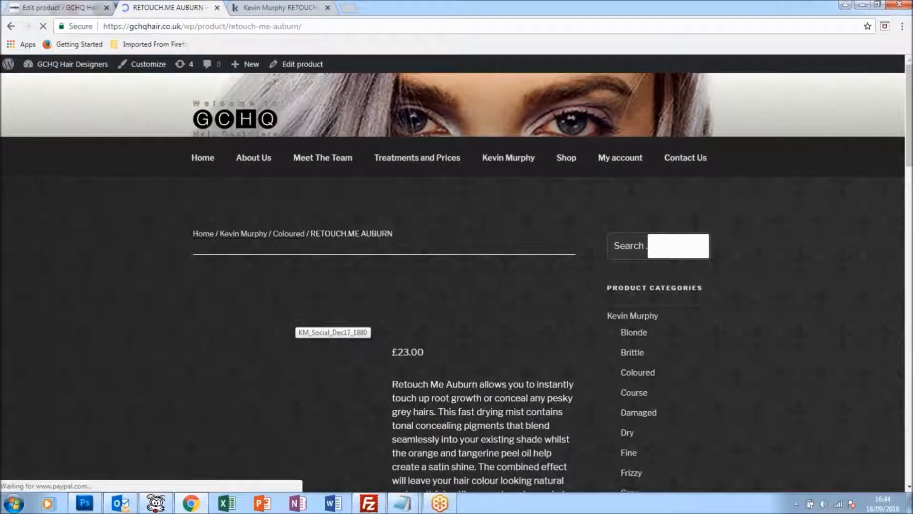
pyautogui.scroll(-4, 543, 273)
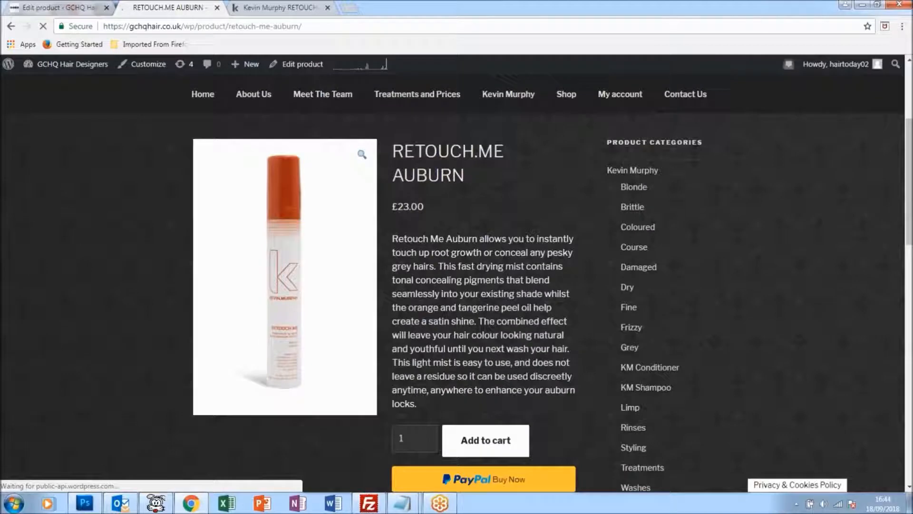
pyautogui.scroll(-2, 544, 273)
pyautogui.scroll(-1, 532, 273)
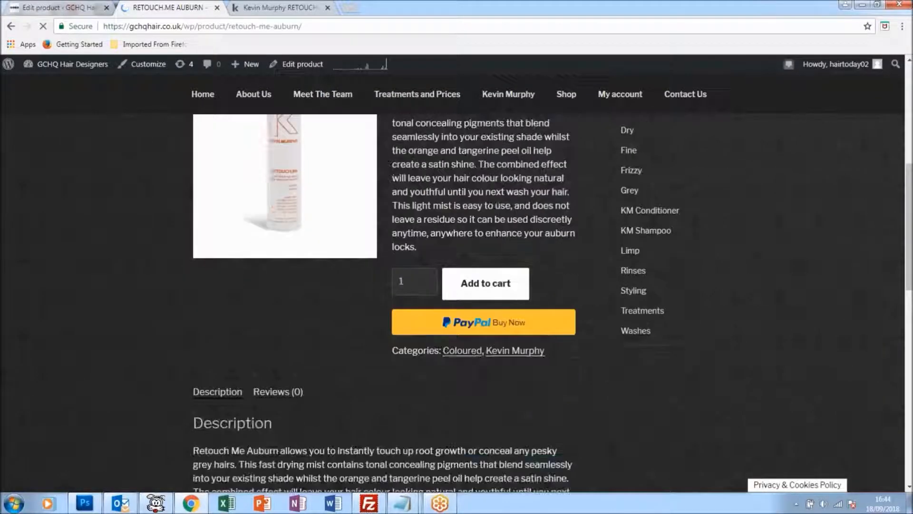
pyautogui.scroll(-1, 532, 273)
pyautogui.scroll(7, 532, 274)
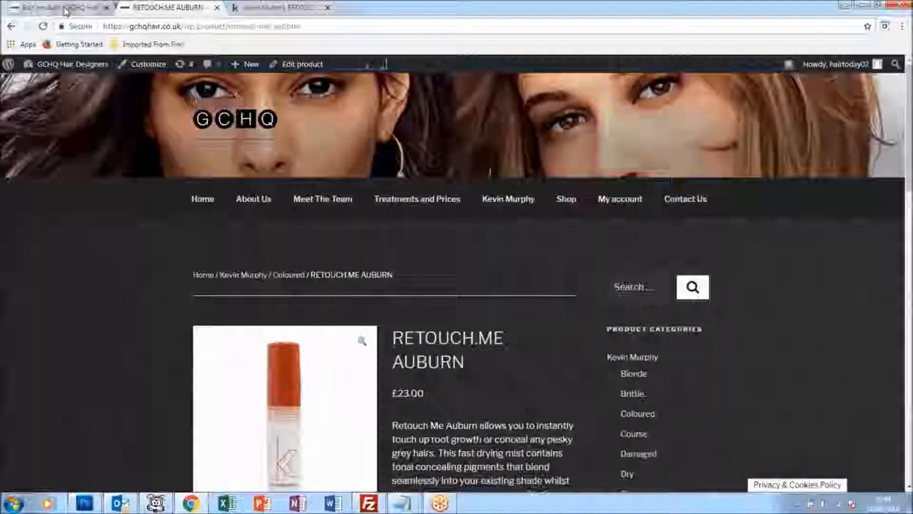
pyautogui.click(66, 11)
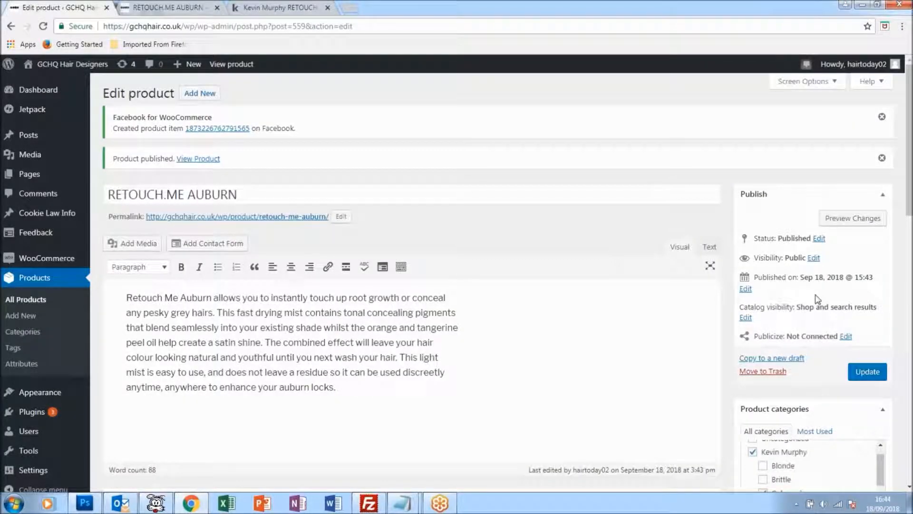